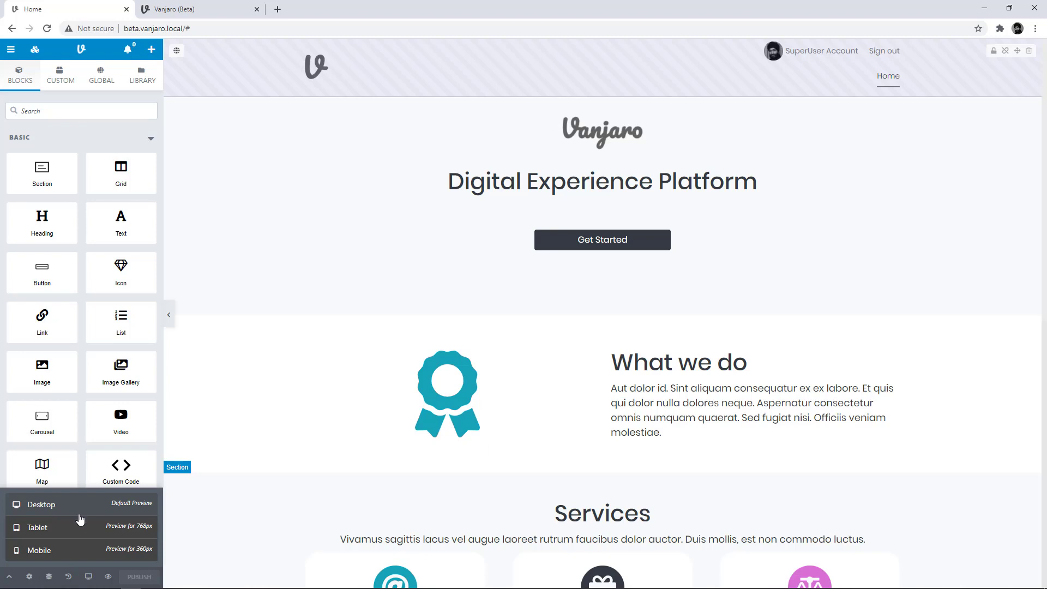
# Step: Preview the home page at the 768px tablet size and the 360px mobile size, looking over the mobile layout
pyautogui.click(89, 576)
pyautogui.click(89, 577)
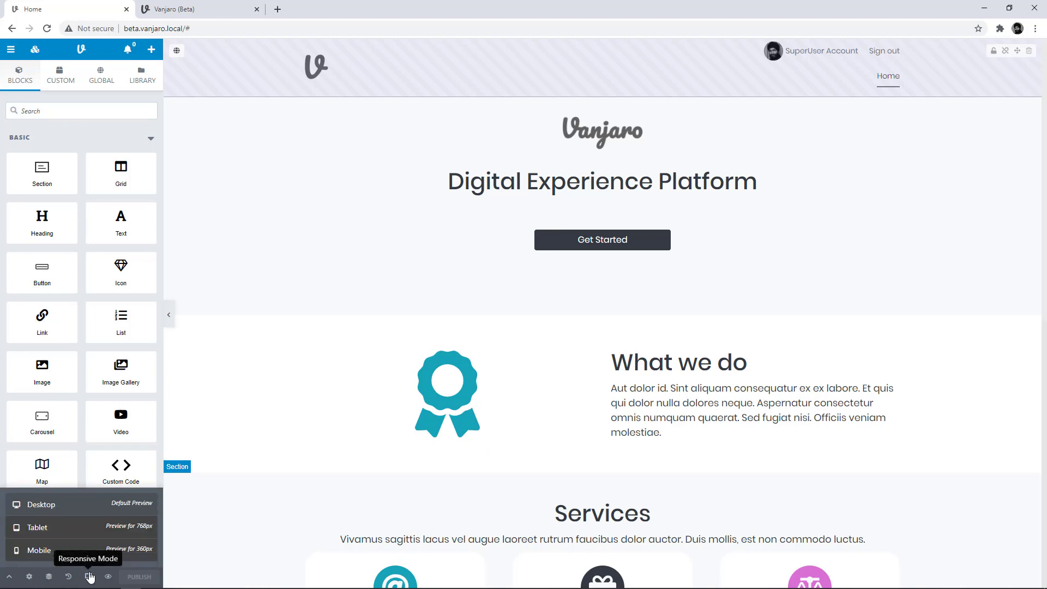
pyautogui.click(92, 538)
pyautogui.click(89, 559)
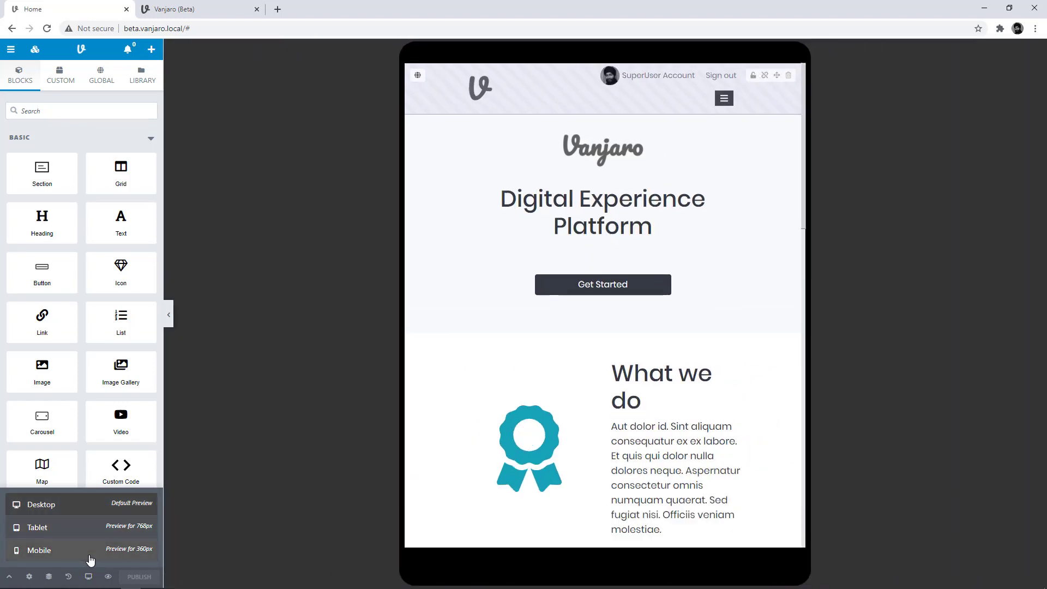
pyautogui.scroll(-10, 591, 387)
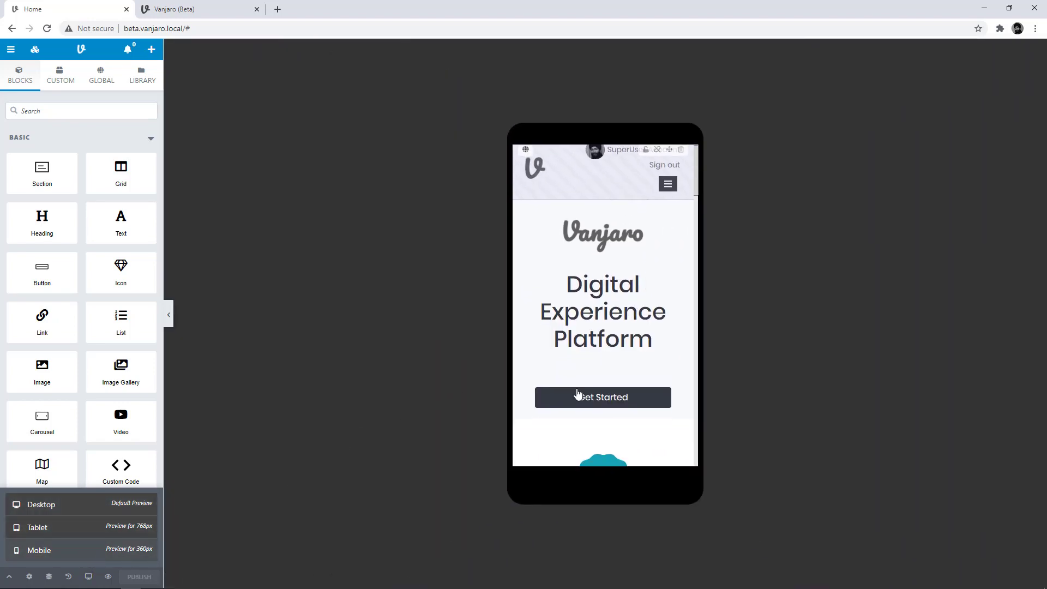
pyautogui.scroll(10, 591, 387)
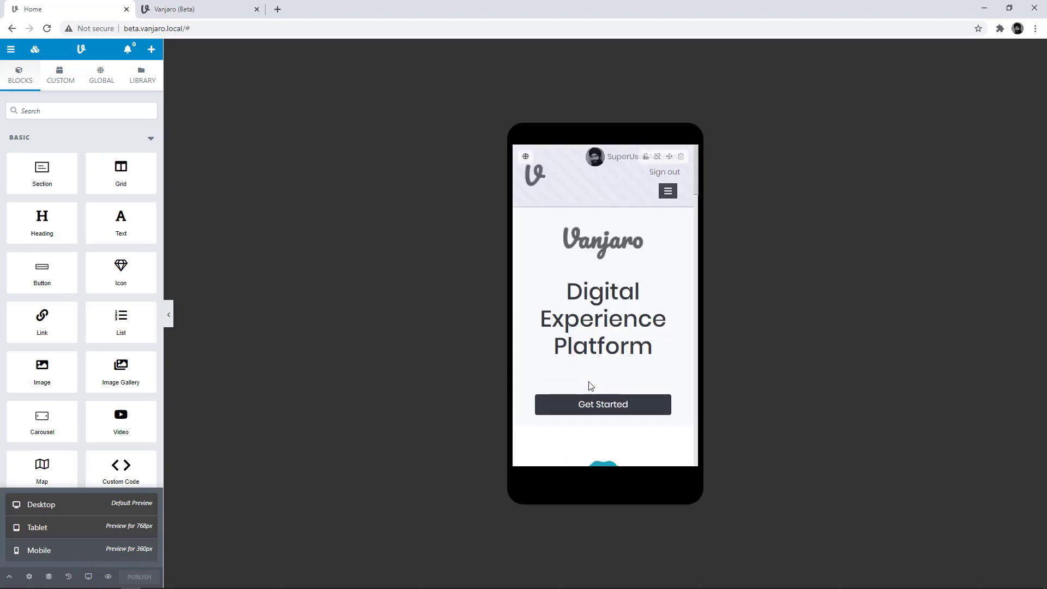
# Step: Review the page down to the Services cards in the tablet preview and return to the desktop preview
pyautogui.click(70, 527)
pyautogui.scroll(-5, 678, 401)
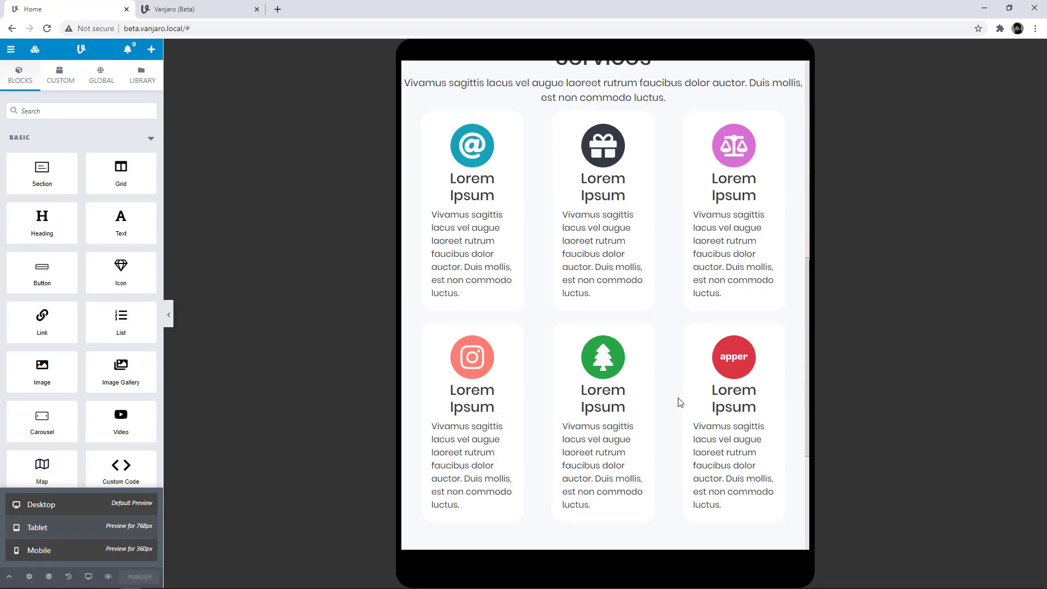
pyautogui.scroll(5, 678, 402)
pyautogui.click(72, 506)
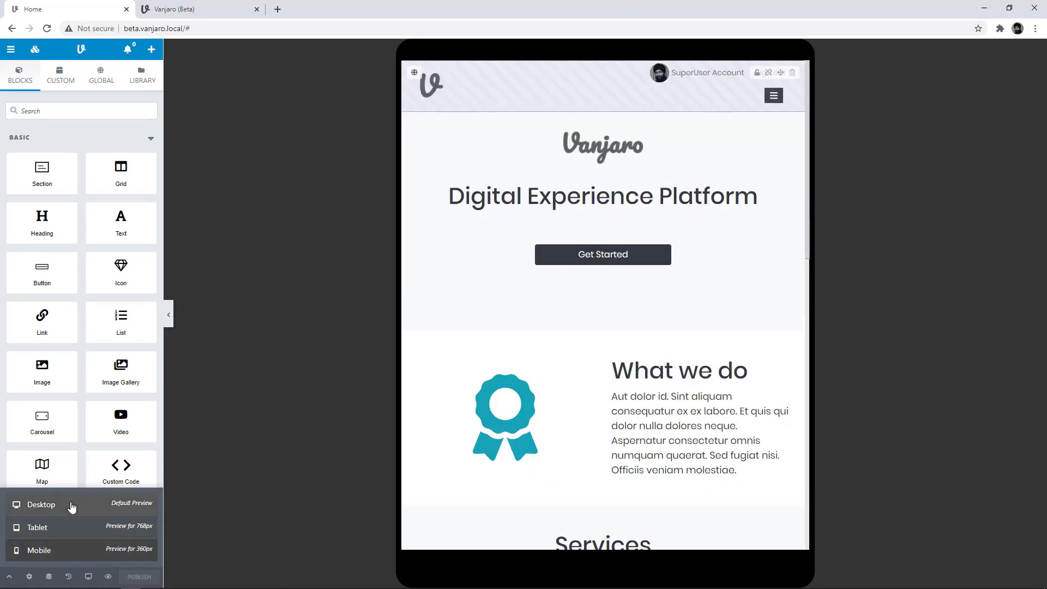
# Step: Select the grid that holds the Services cards in the desktop layout
pyautogui.scroll(-6, 413, 232)
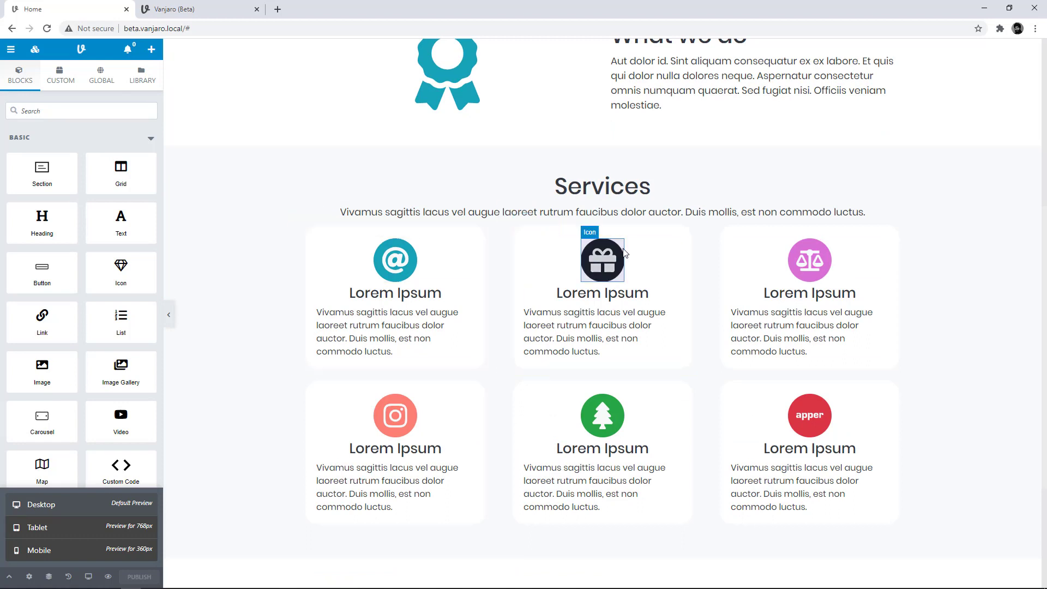
pyautogui.click(713, 249)
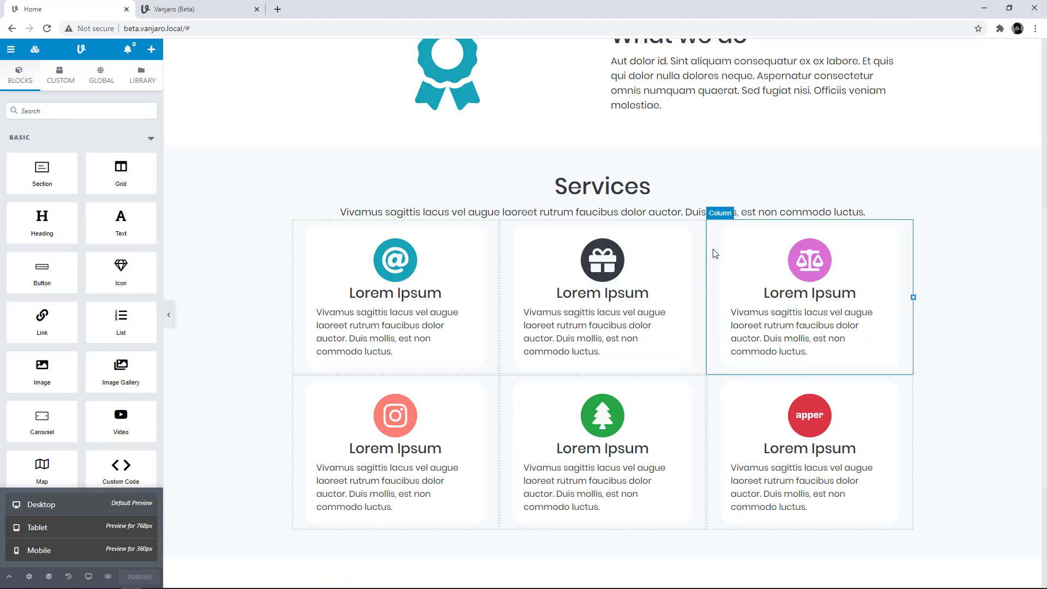
pyautogui.click(867, 213)
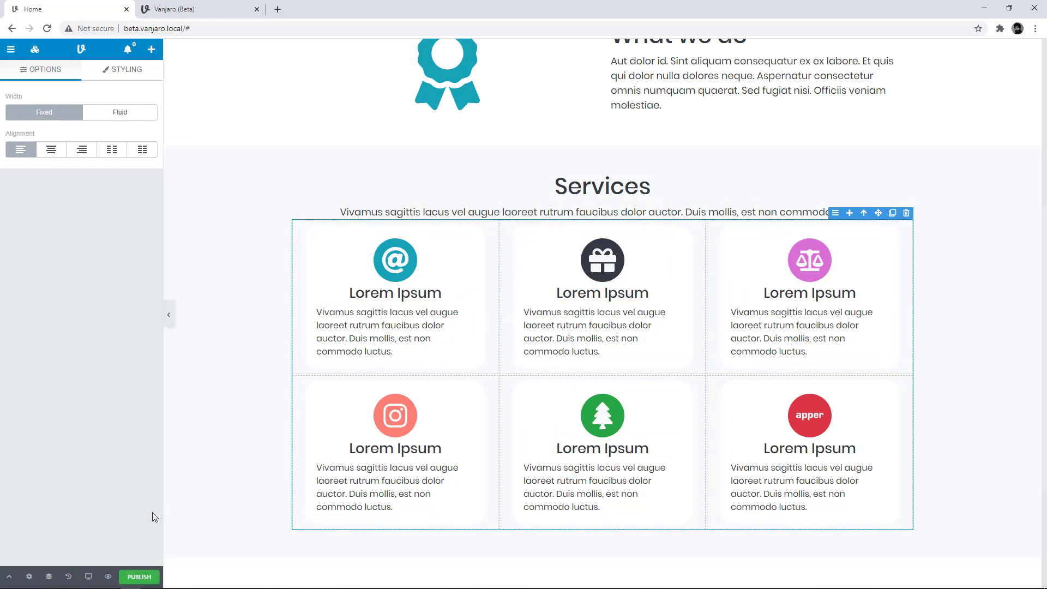
# Step: Switch to the tablet preview, select the Services section and look over its card arrangement
pyautogui.click(89, 575)
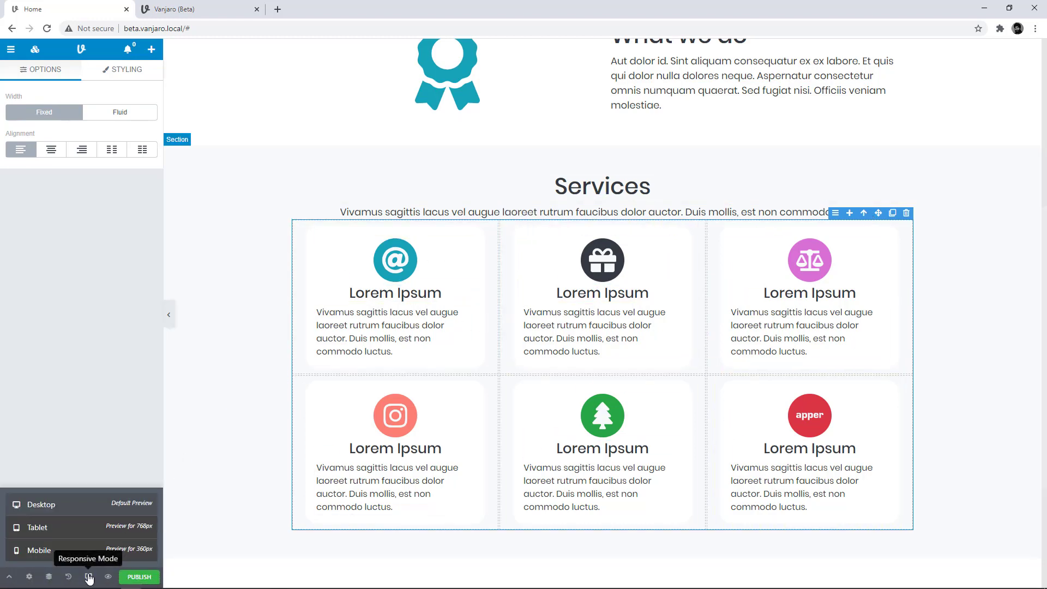
pyautogui.click(93, 537)
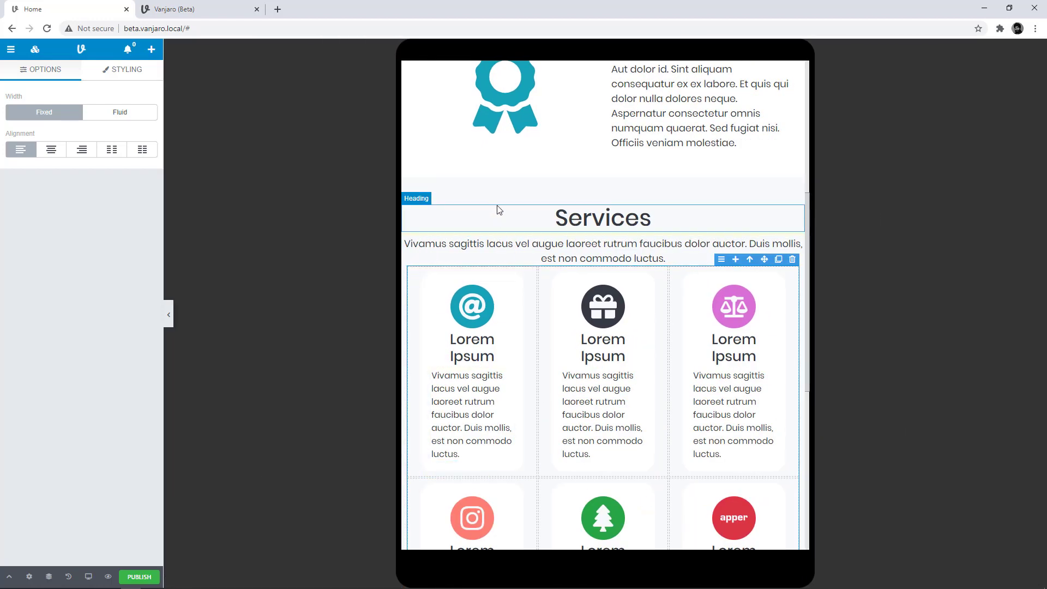
pyautogui.click(501, 189)
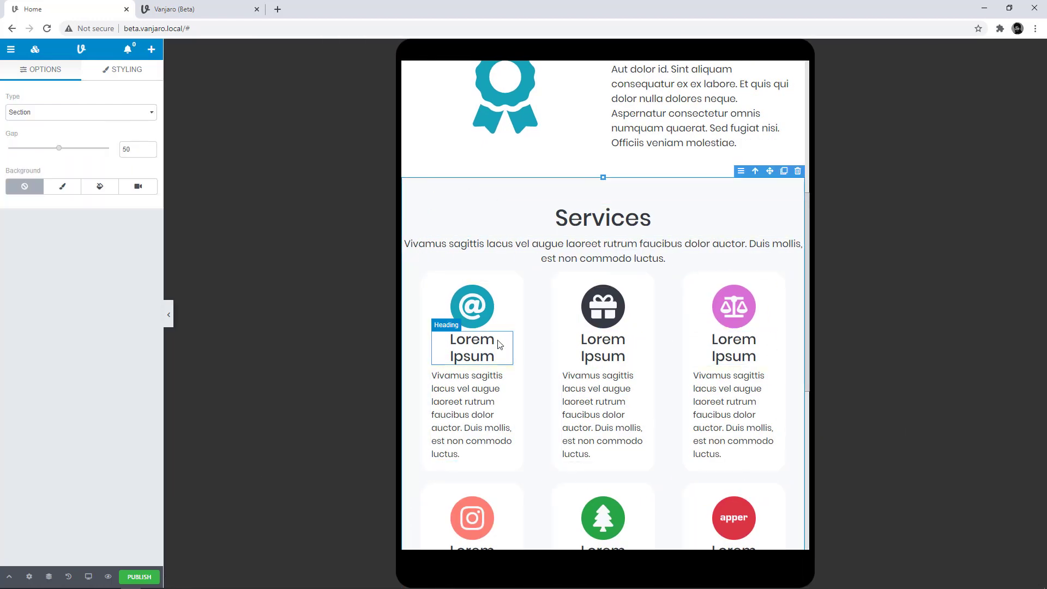
pyautogui.scroll(-1, 578, 372)
pyautogui.scroll(-3, 578, 371)
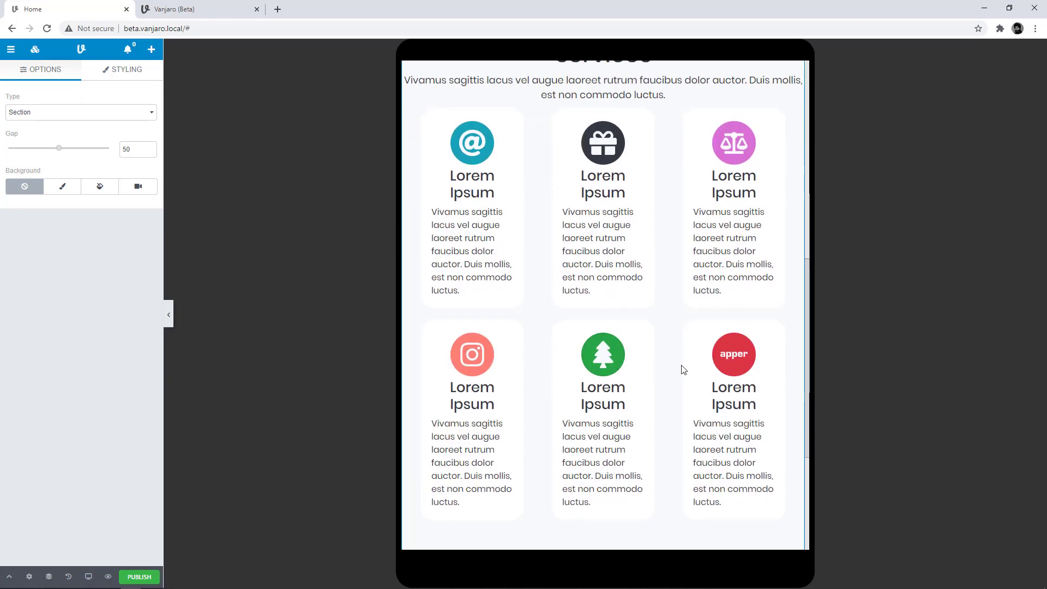
pyautogui.scroll(2, 552, 236)
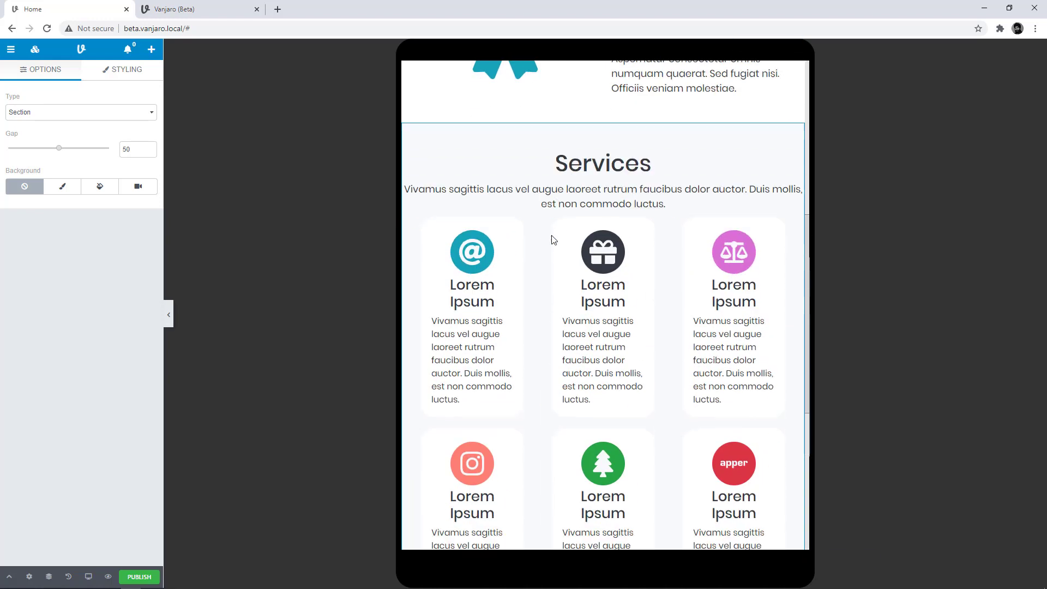
# Step: Switch to the mobile preview and look over how the Services cards stack
pyautogui.click(89, 576)
pyautogui.click(93, 553)
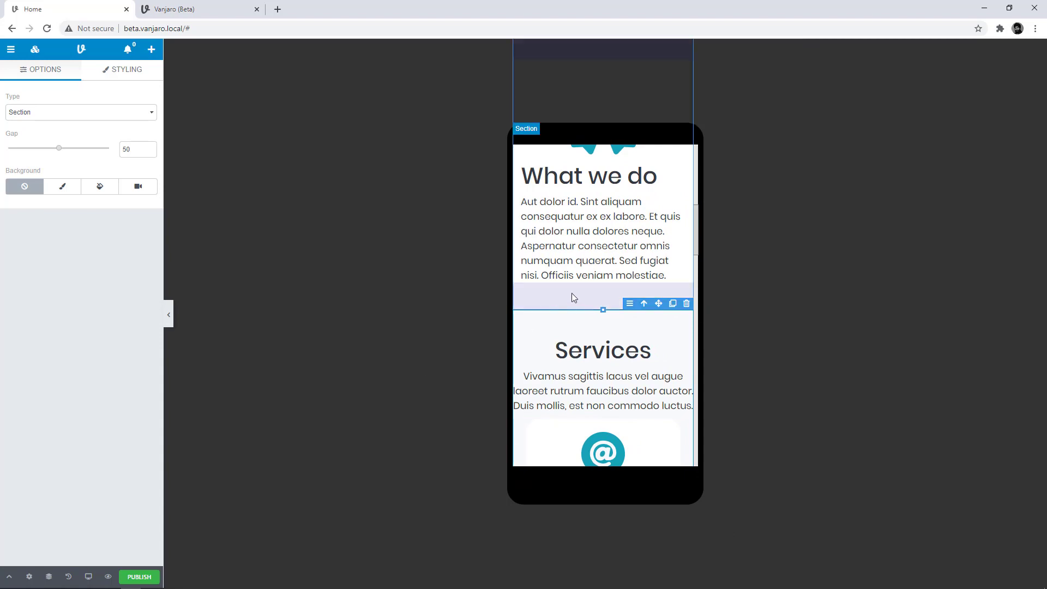
pyautogui.scroll(-6, 572, 295)
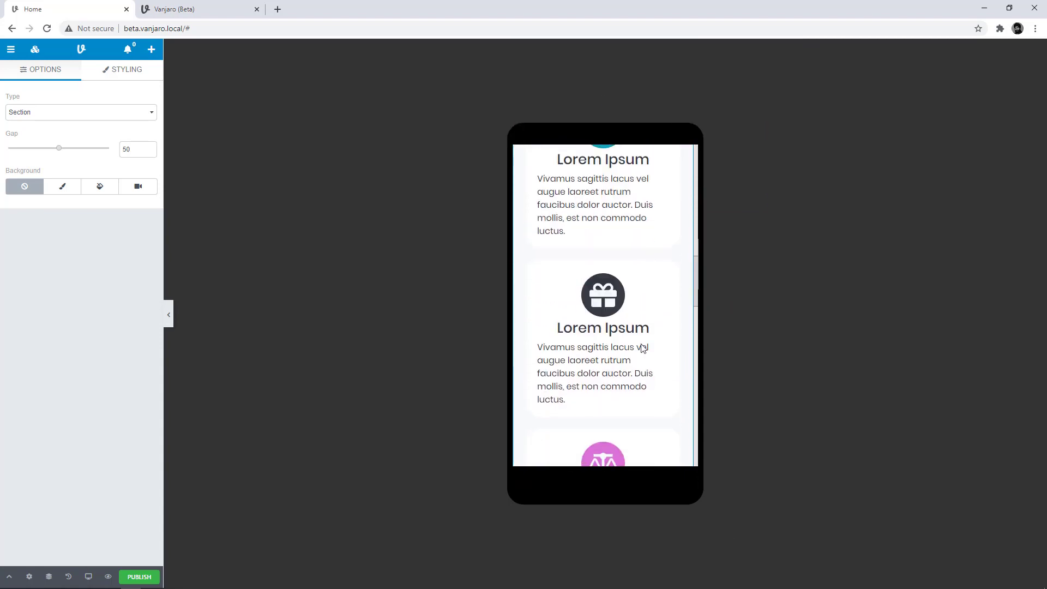
pyautogui.scroll(-9, 627, 358)
pyautogui.scroll(5, 615, 367)
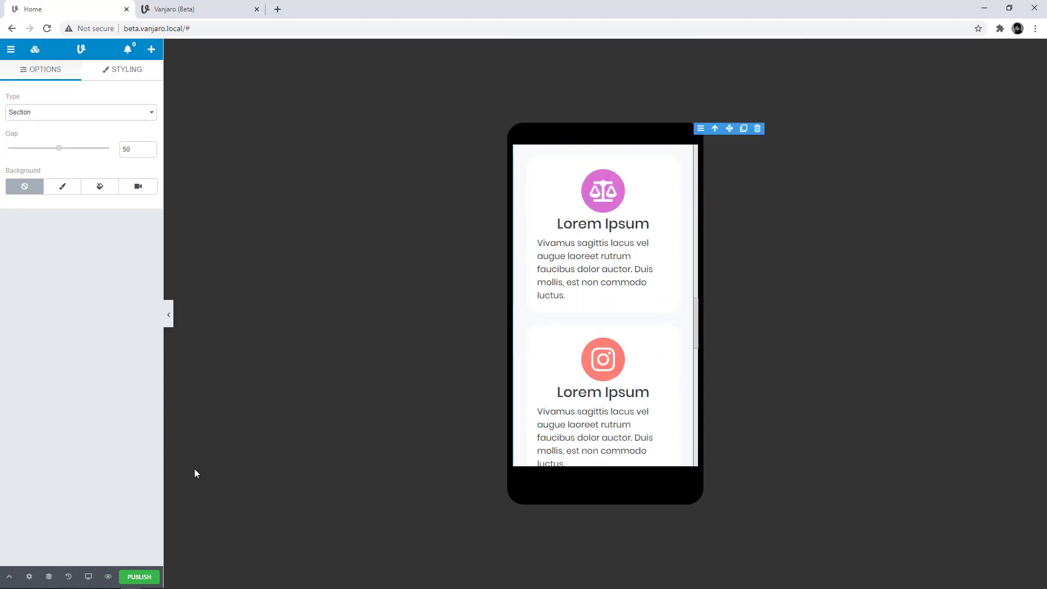
# Step: In the 768px tablet preview, widen the columns of the @ and gift Services cards to half the grid width each
pyautogui.click(89, 576)
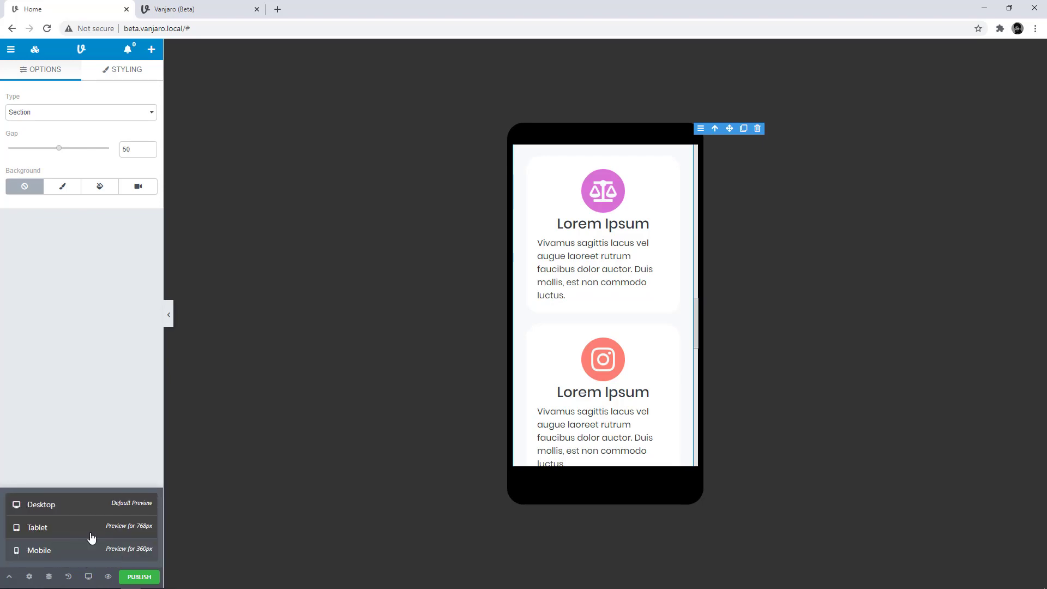
pyautogui.click(92, 536)
pyautogui.scroll(5, 691, 411)
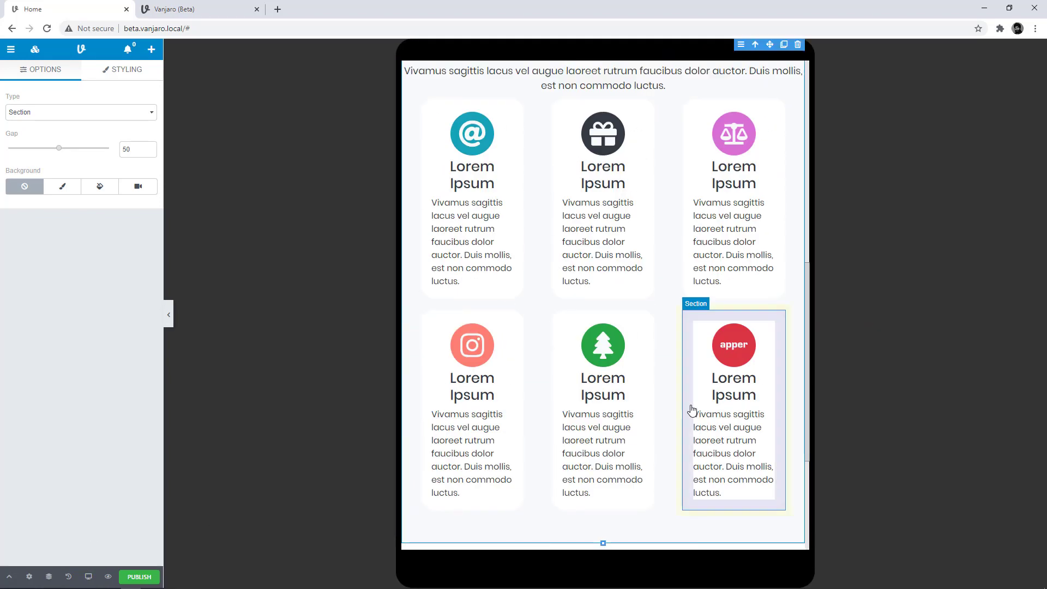
pyautogui.scroll(1, 692, 408)
pyautogui.scroll(1, 711, 310)
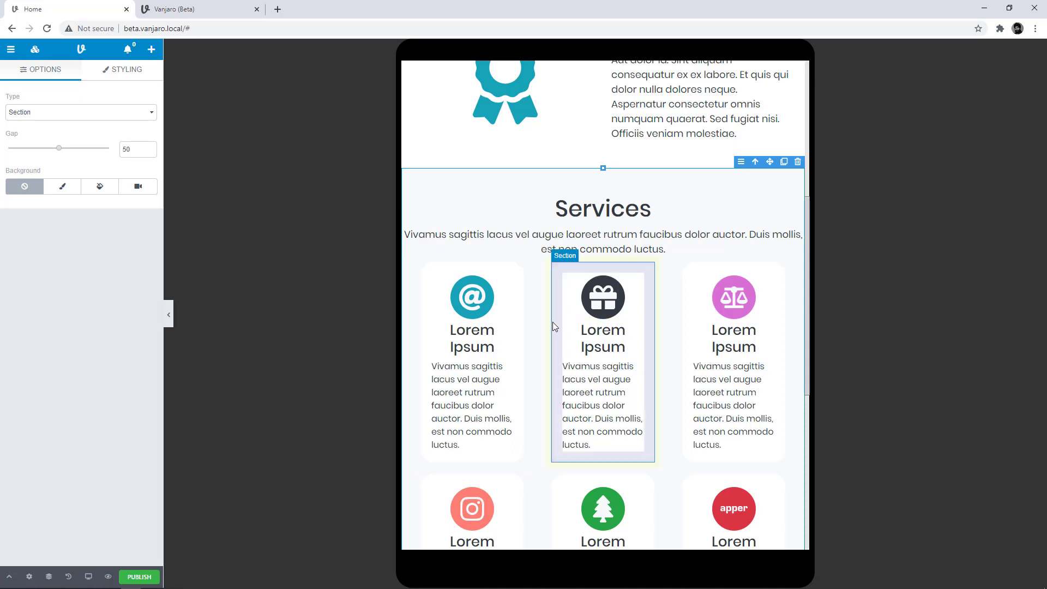
pyautogui.click(538, 339)
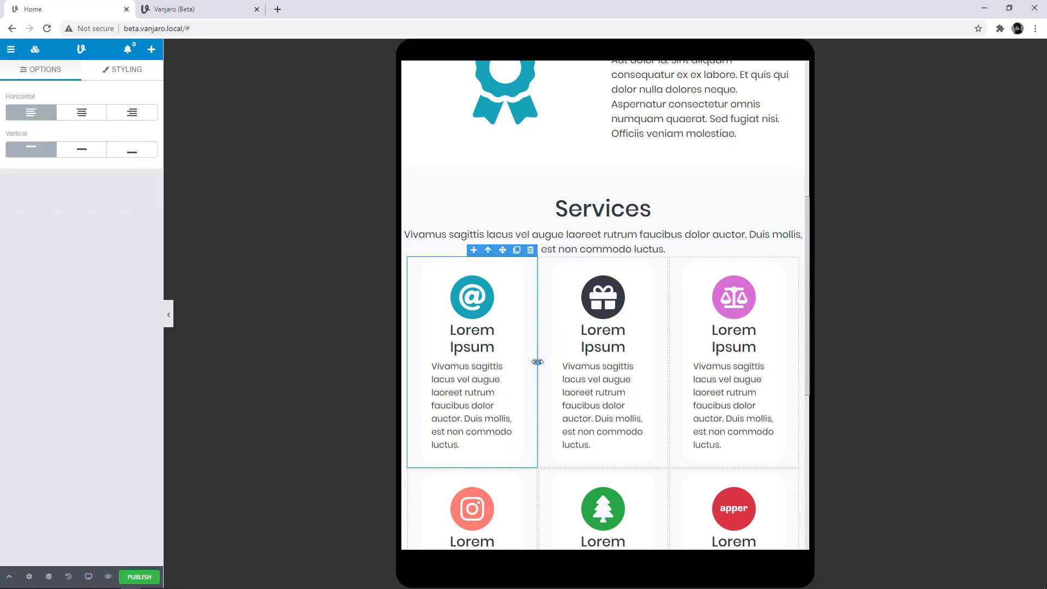
pyautogui.moveTo(537, 361); pyautogui.dragTo(612, 376)
pyautogui.click(622, 376)
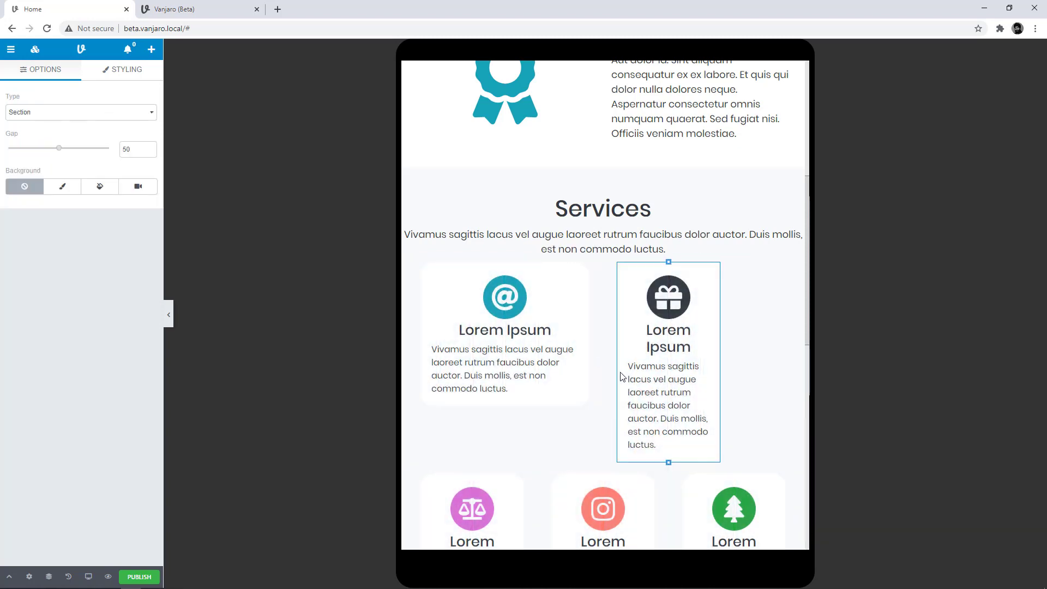
pyautogui.click(731, 373)
pyautogui.moveTo(736, 364); pyautogui.dragTo(799, 355)
# Step: Widen the columns of the scales and Instagram Services cards to half the grid width each for tablet
pyautogui.scroll(-3, 561, 376)
pyautogui.click(530, 384)
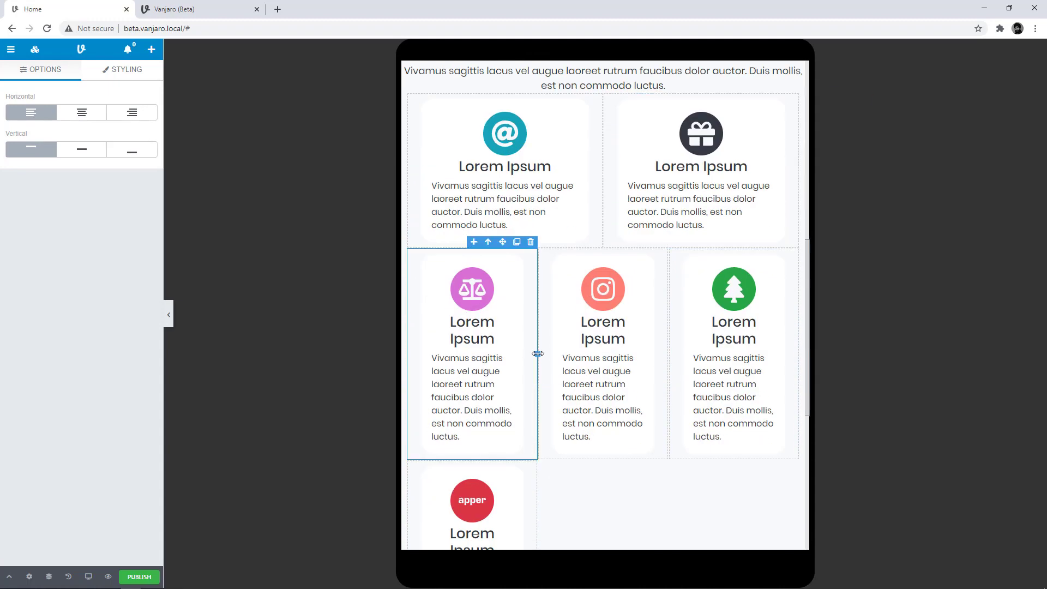
pyautogui.moveTo(537, 354); pyautogui.dragTo(830, 348)
pyautogui.click(733, 362)
# Step: Widen the columns of the tree and apper Services cards to half the grid width each for tablet
pyautogui.scroll(-4, 533, 409)
pyautogui.click(534, 399)
pyautogui.moveTo(537, 347); pyautogui.dragTo(601, 346)
pyautogui.click(730, 347)
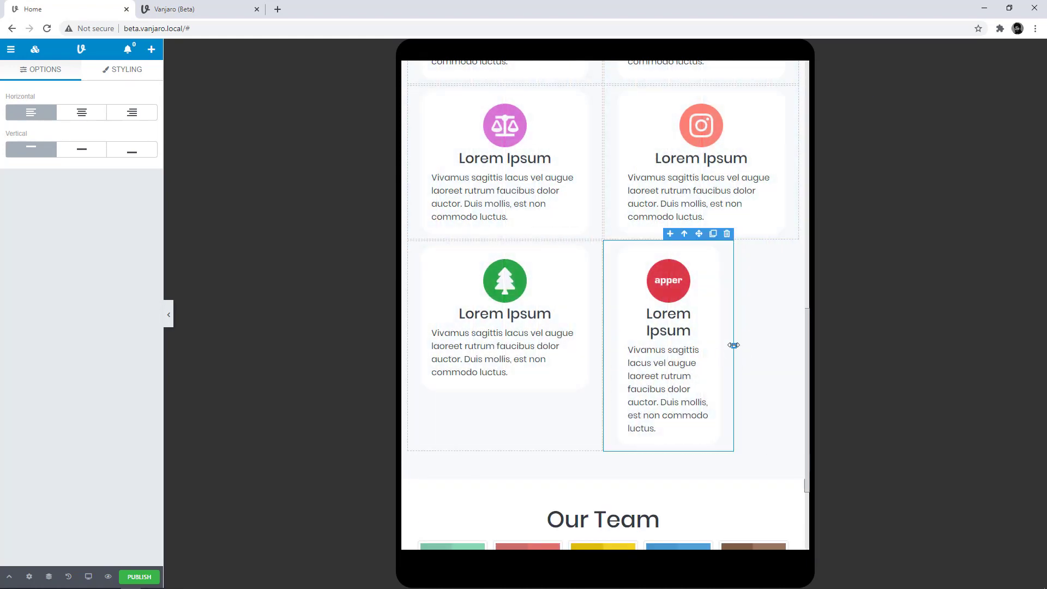
pyautogui.moveTo(733, 345); pyautogui.dragTo(841, 352)
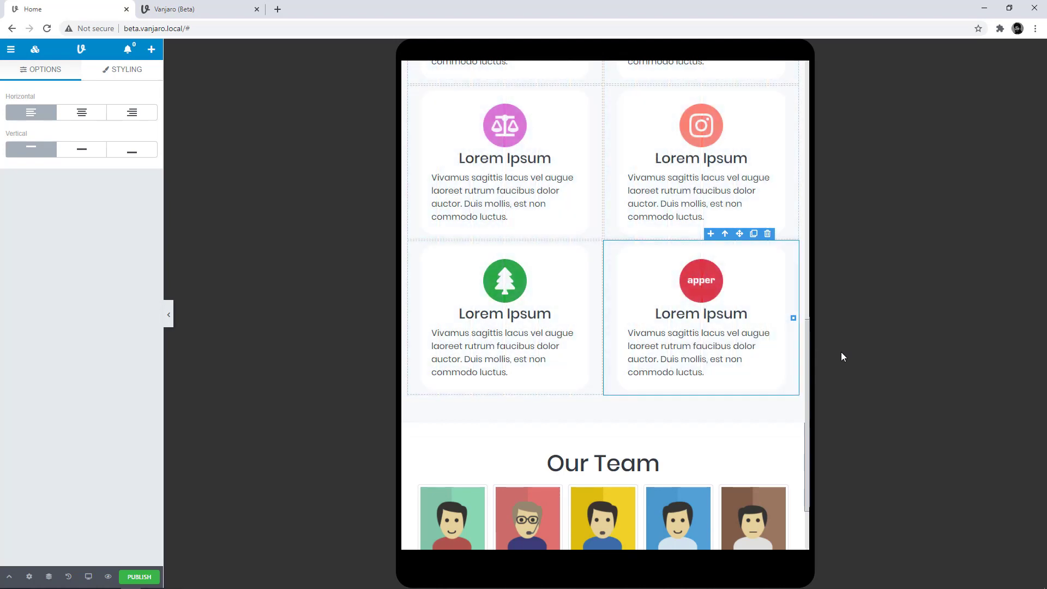
pyautogui.click(777, 418)
pyautogui.scroll(5, 774, 416)
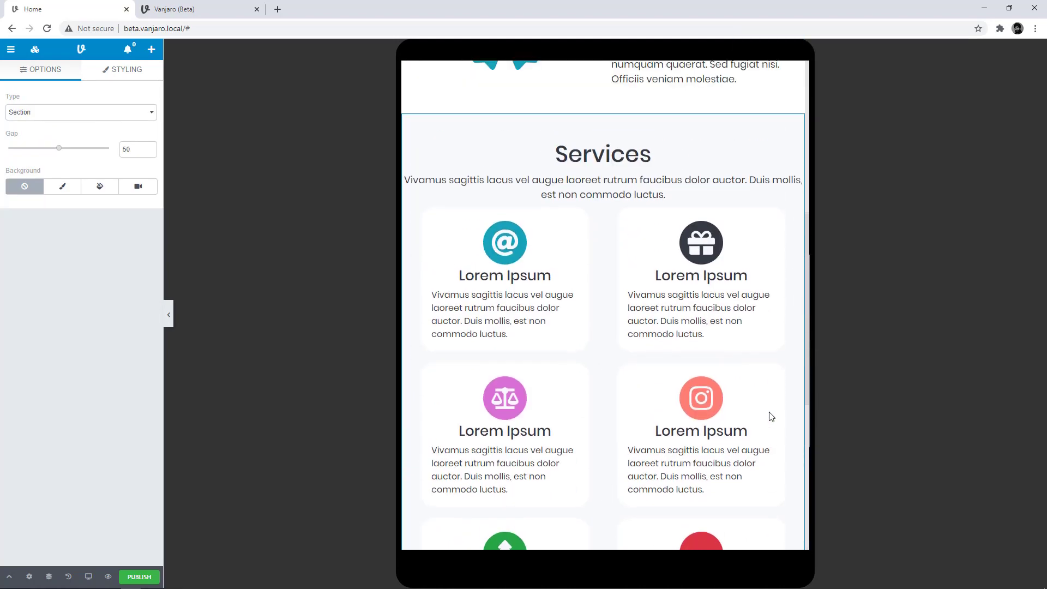
# Step: Compare the Services card layout in the desktop preview with the one in the tablet preview
pyautogui.click(88, 576)
pyautogui.click(99, 511)
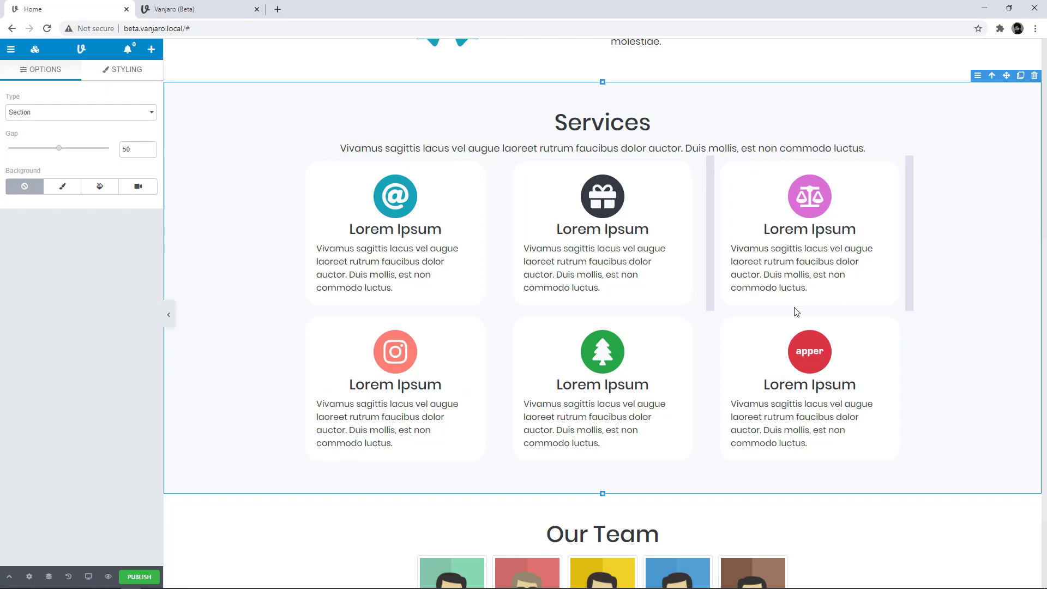
pyautogui.click(89, 576)
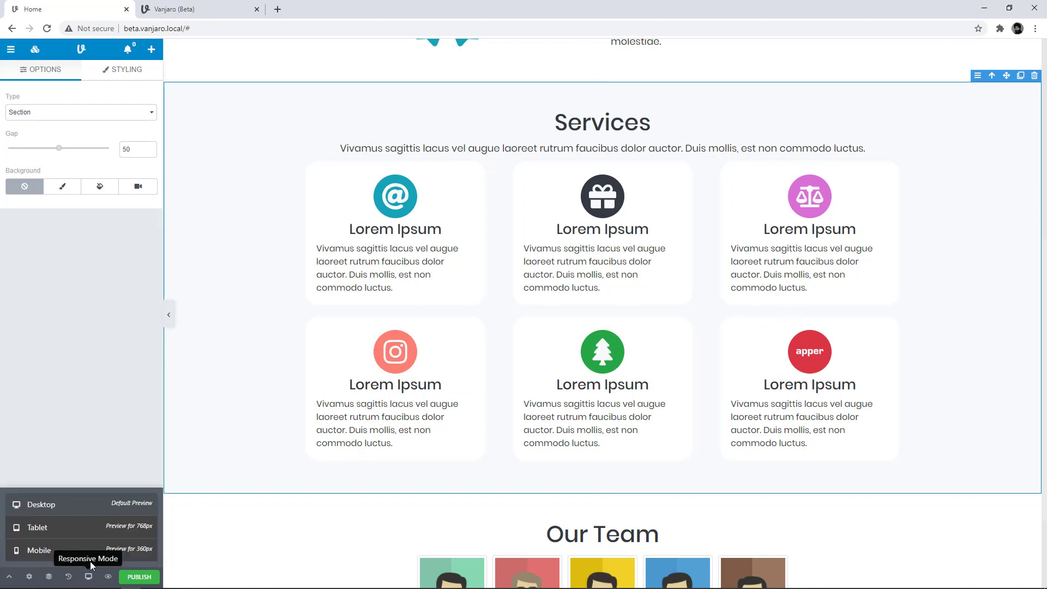
pyautogui.click(85, 528)
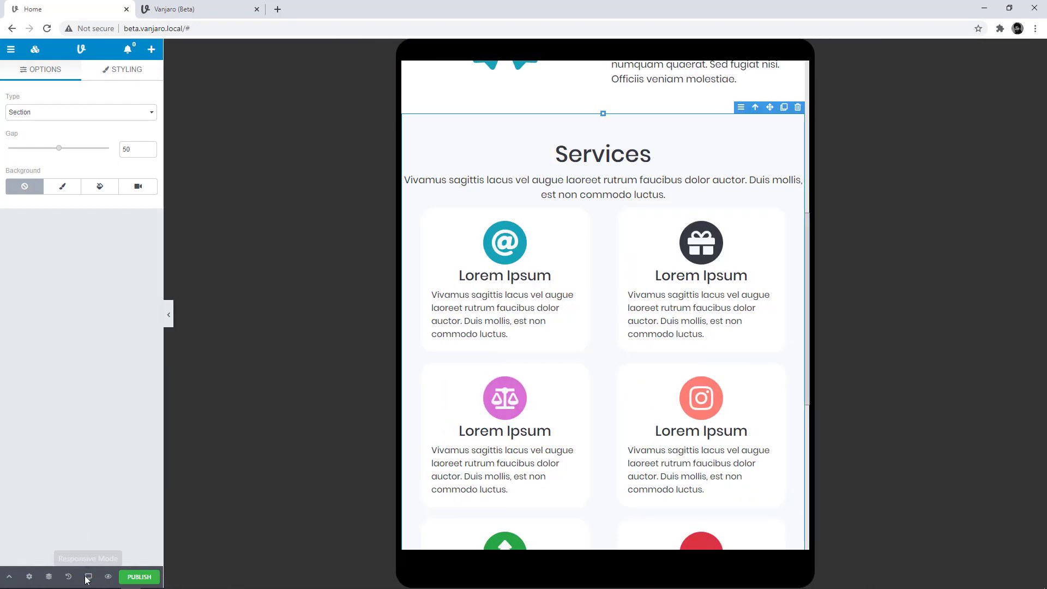
# Step: Switch to the mobile preview and review the page from the Services section up to the hero section
pyautogui.click(87, 576)
pyautogui.click(84, 550)
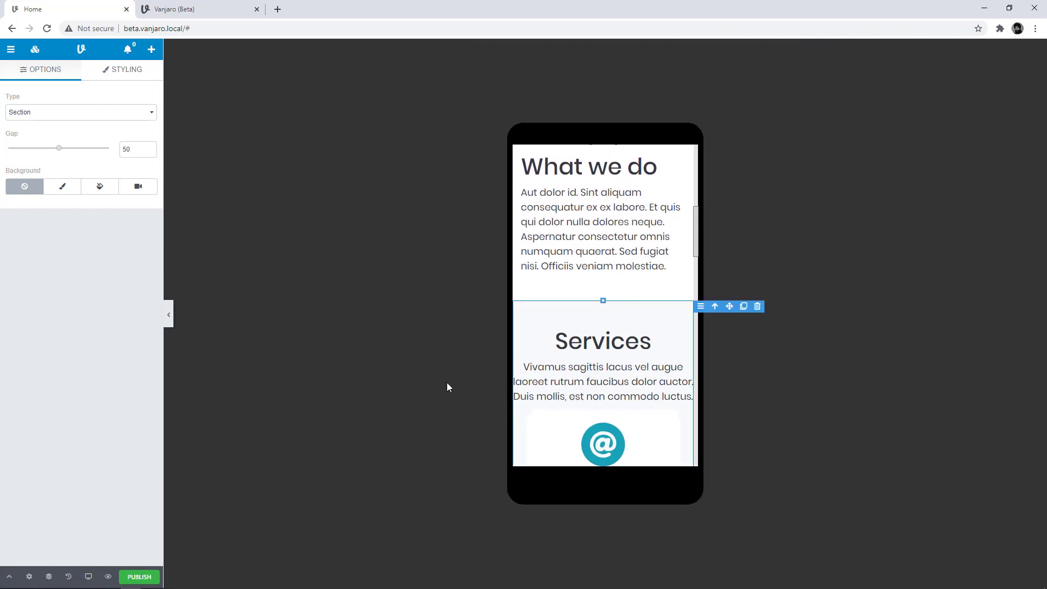
pyautogui.scroll(-6, 521, 362)
pyautogui.scroll(8, 548, 354)
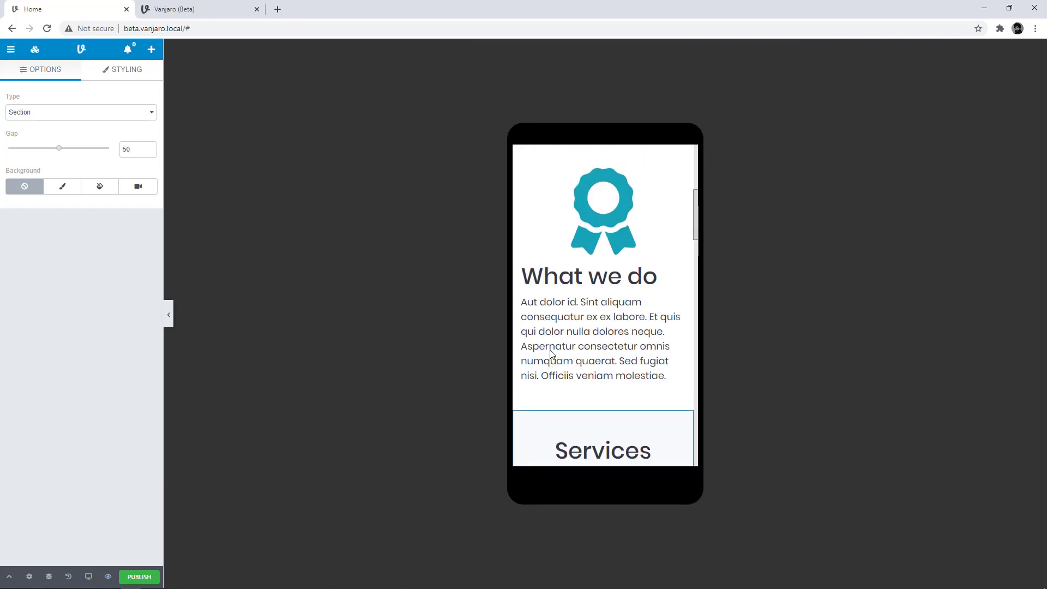
pyautogui.scroll(4, 550, 353)
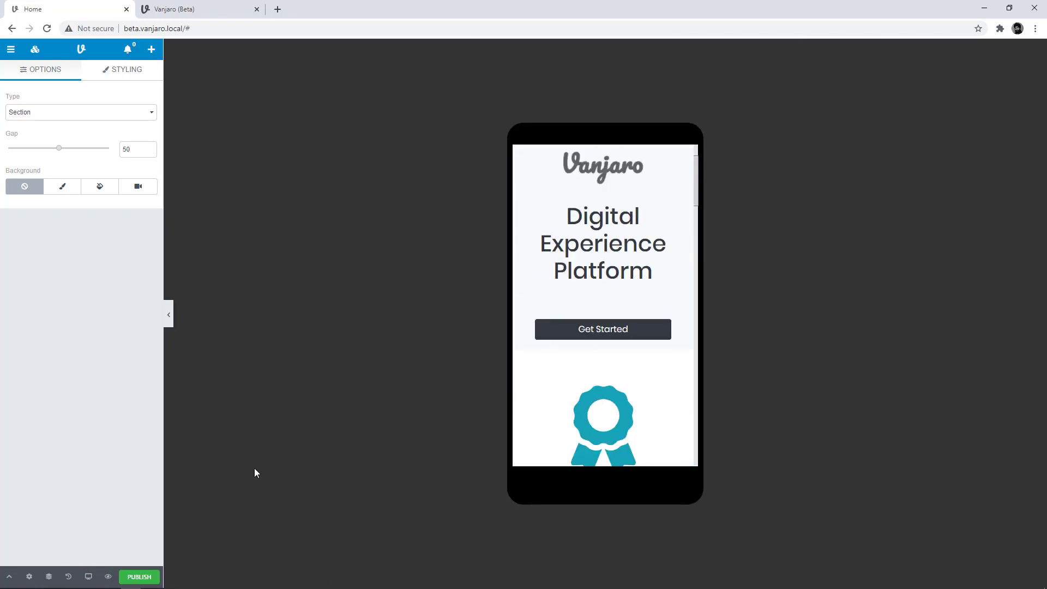
# Step: Return to the tablet preview and look over the two-column Services cards
pyautogui.click(89, 577)
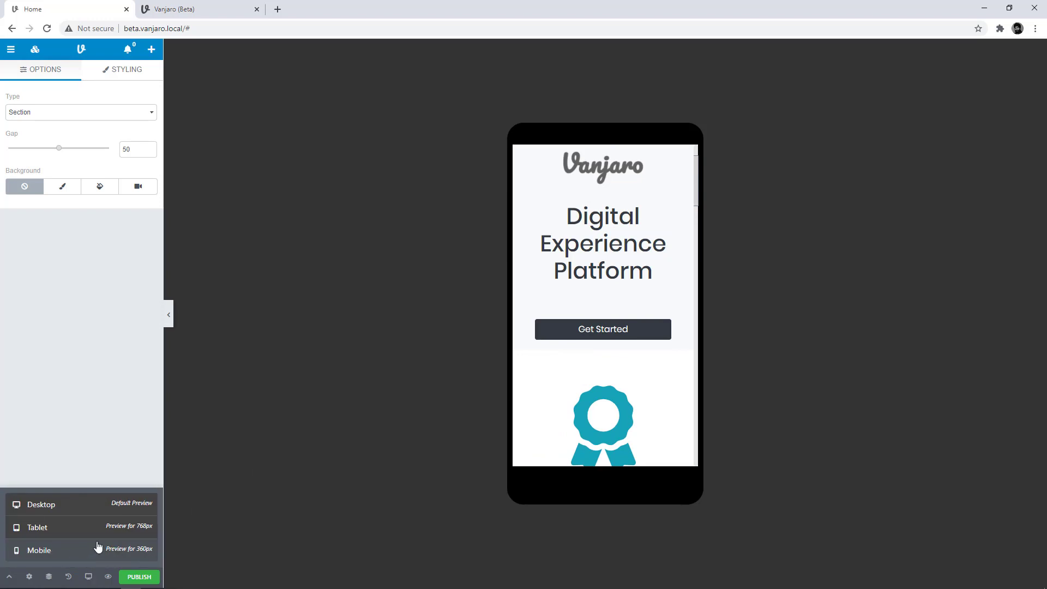
pyautogui.click(71, 534)
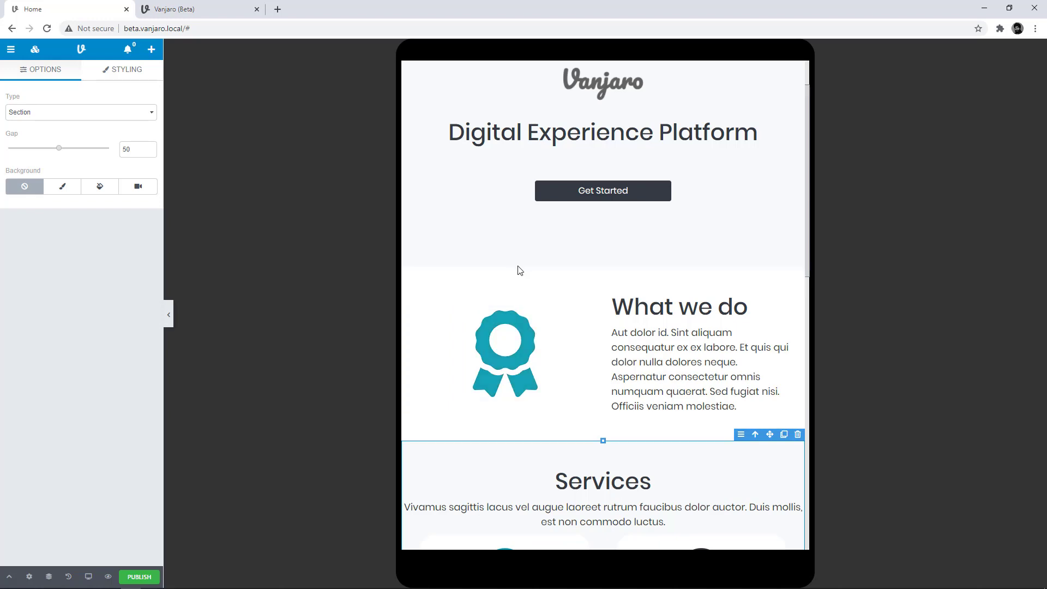
pyautogui.scroll(-9, 642, 340)
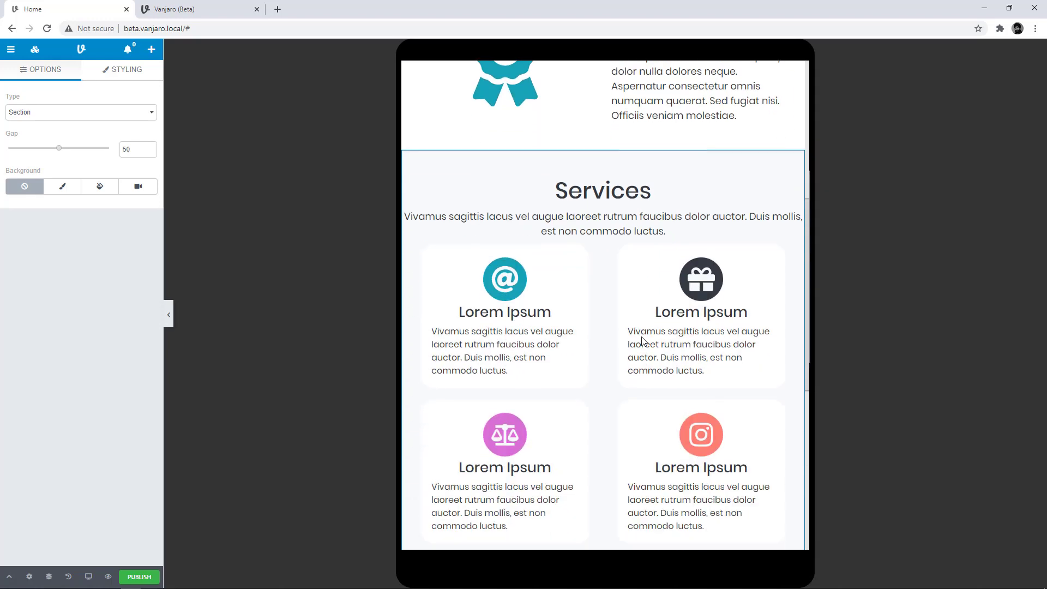
# Step: Look over the tablet page from the Services cards up to the hero section, and return to the desktop preview
pyautogui.scroll(-3, 642, 341)
pyautogui.scroll(9, 643, 340)
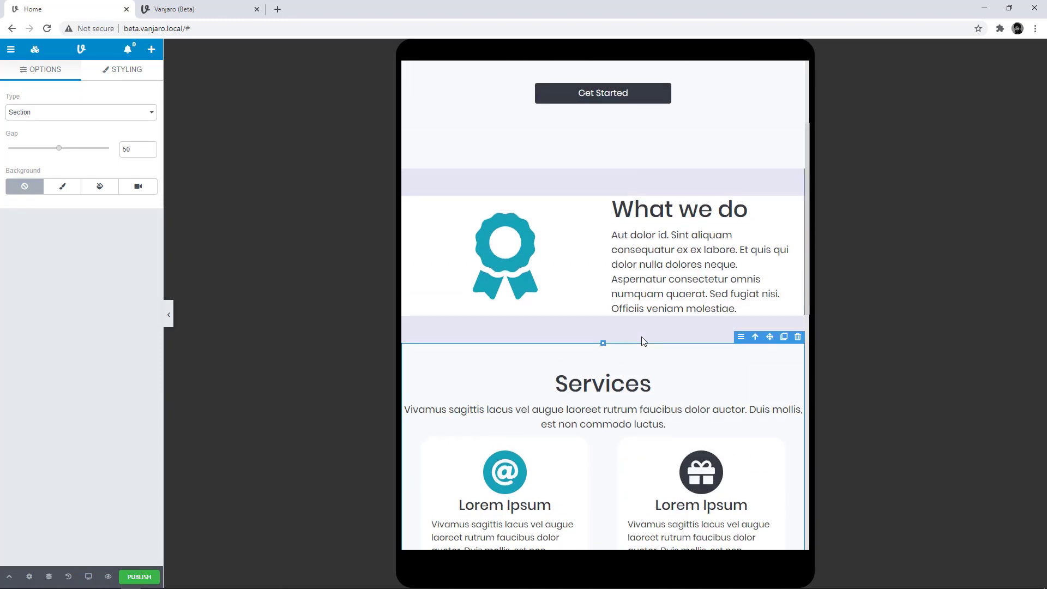
pyautogui.scroll(2, 642, 341)
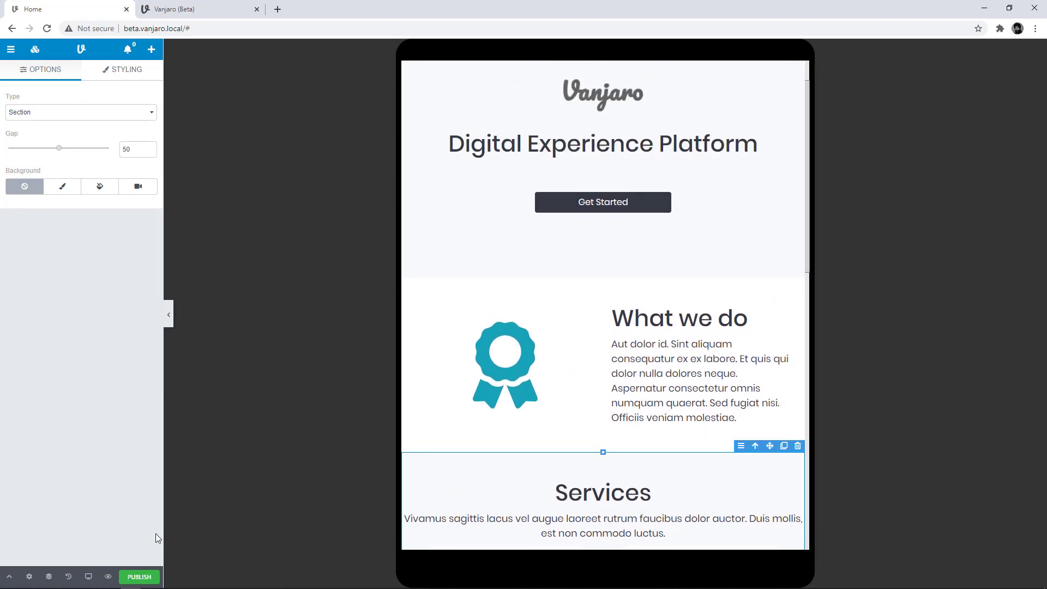
pyautogui.click(88, 576)
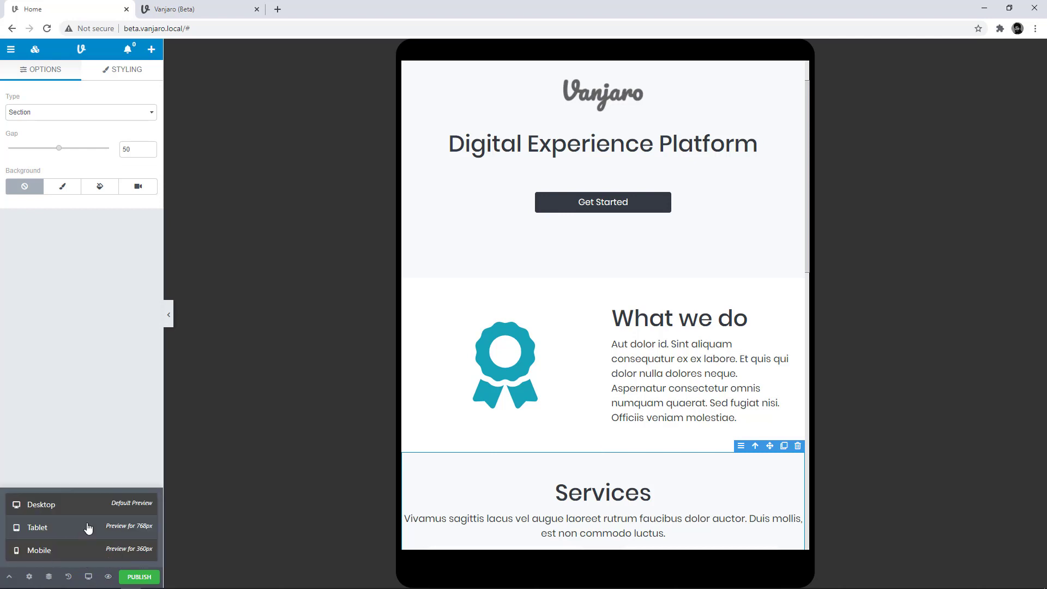
pyautogui.click(87, 508)
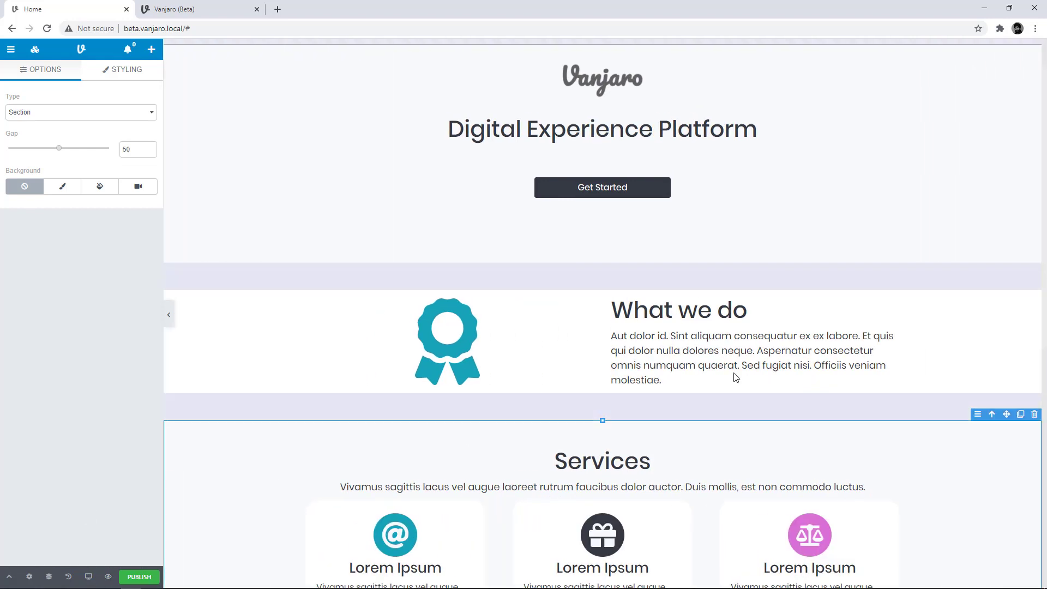
# Step: Duplicate the What we do section and move the award icon column in the lower copy to the right of its text
pyautogui.click(957, 291)
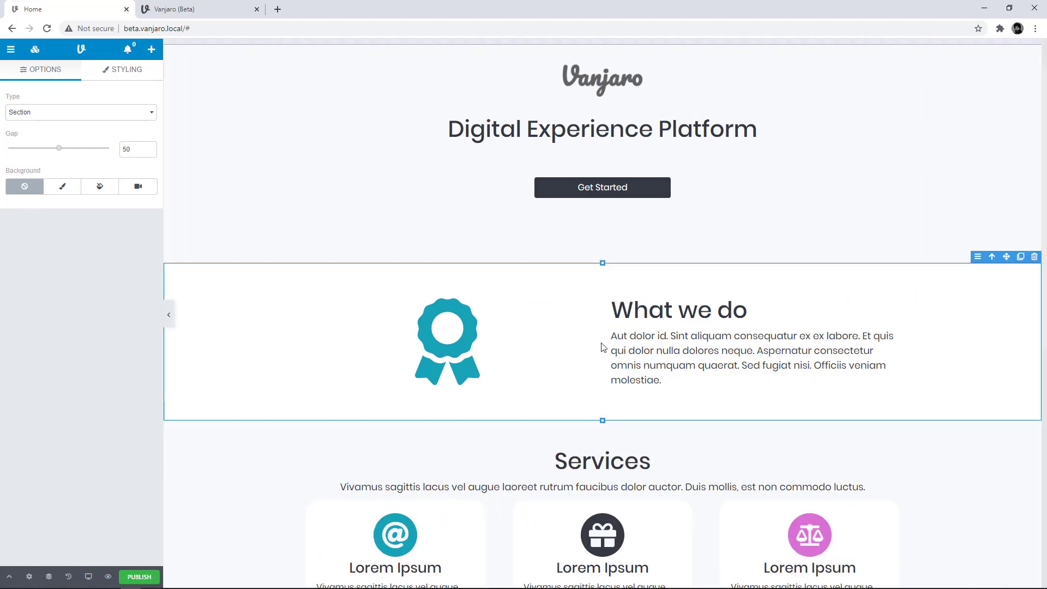
pyautogui.click(1021, 256)
pyautogui.scroll(-2, 709, 366)
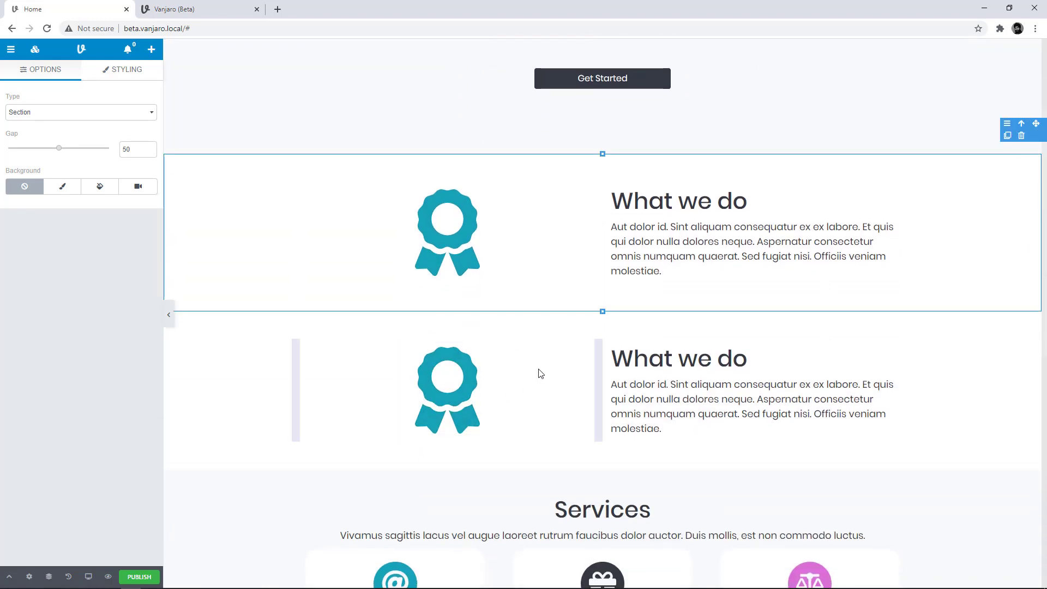
pyautogui.moveTo(579, 376); pyautogui.dragTo(821, 381)
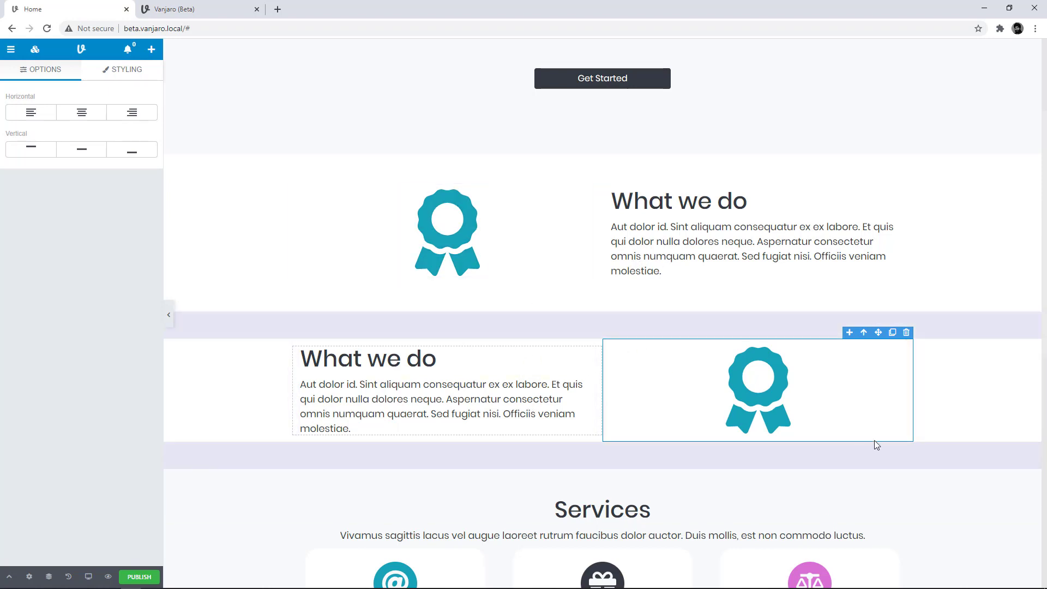
pyautogui.click(951, 428)
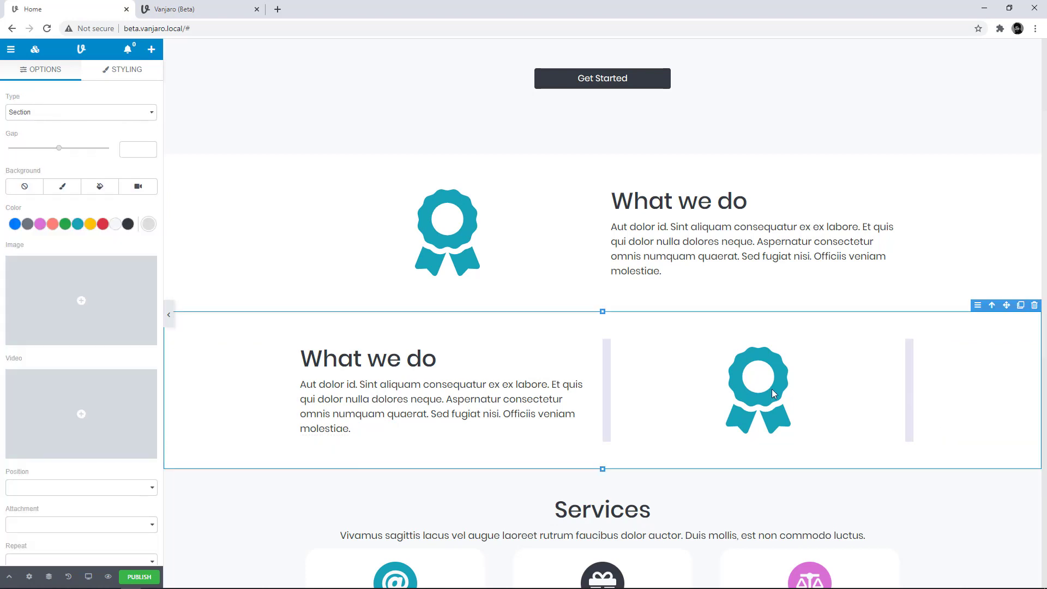
# Step: Preview both What we do sections on tablet and mobile, comparing the order in which icon and text stack on mobile
pyautogui.click(89, 576)
pyautogui.click(84, 529)
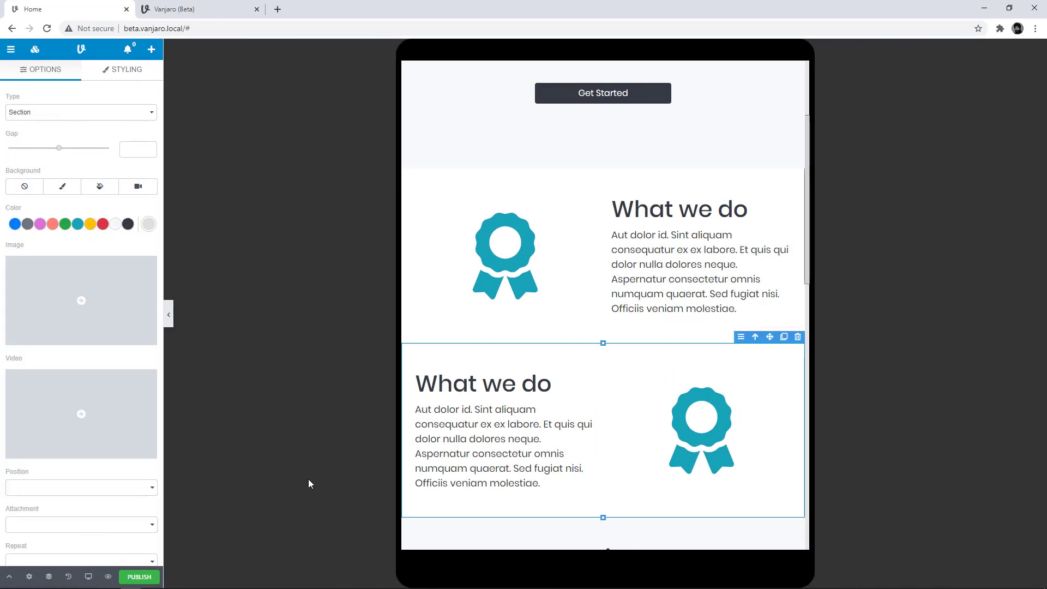
pyautogui.click(89, 576)
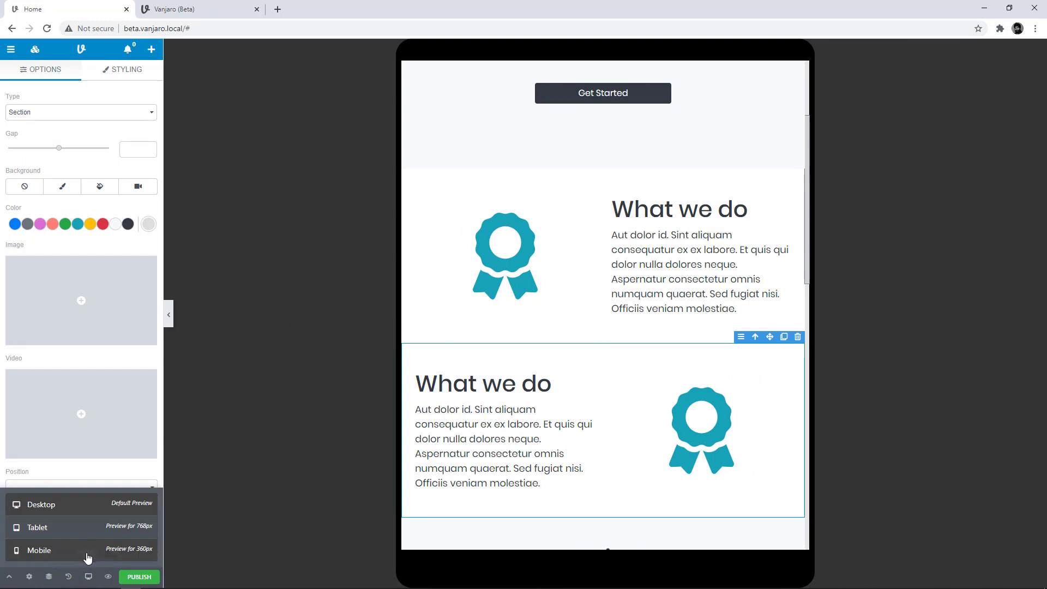
pyautogui.click(88, 552)
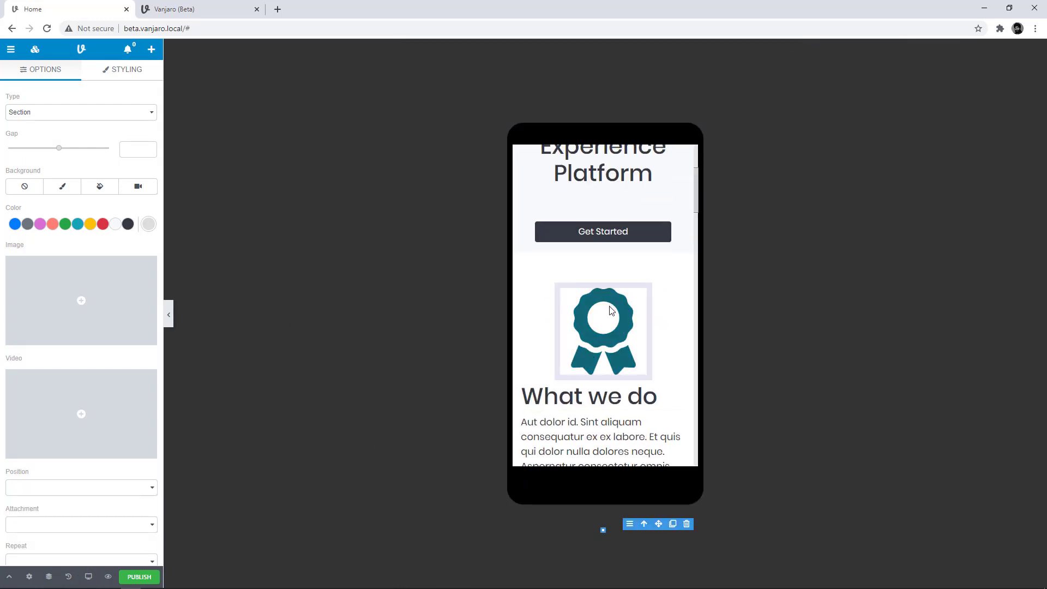
pyautogui.scroll(-5, 611, 311)
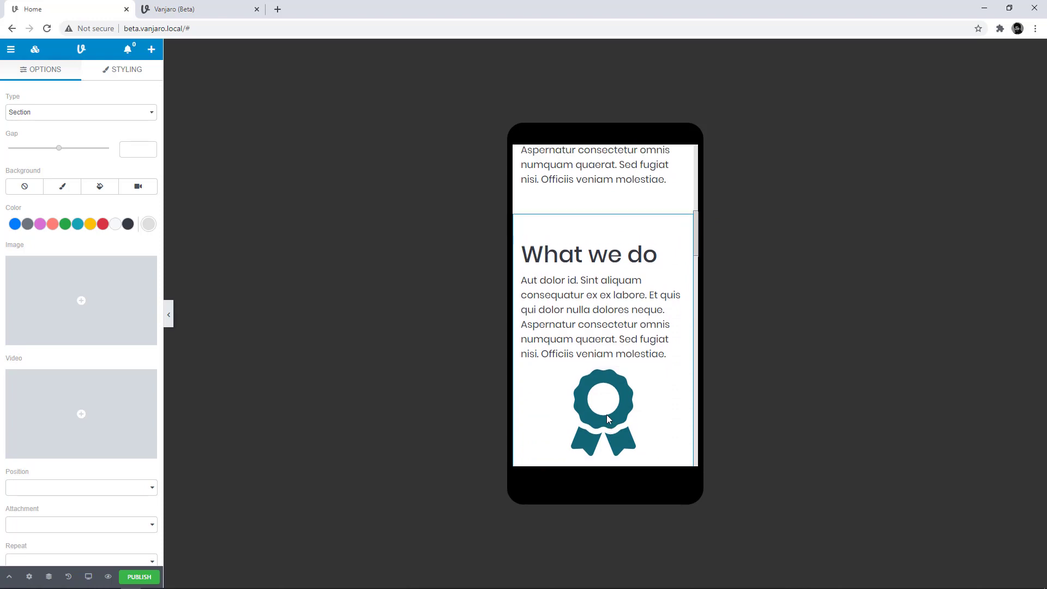
pyautogui.scroll(-3, 604, 359)
pyautogui.scroll(-5, 601, 304)
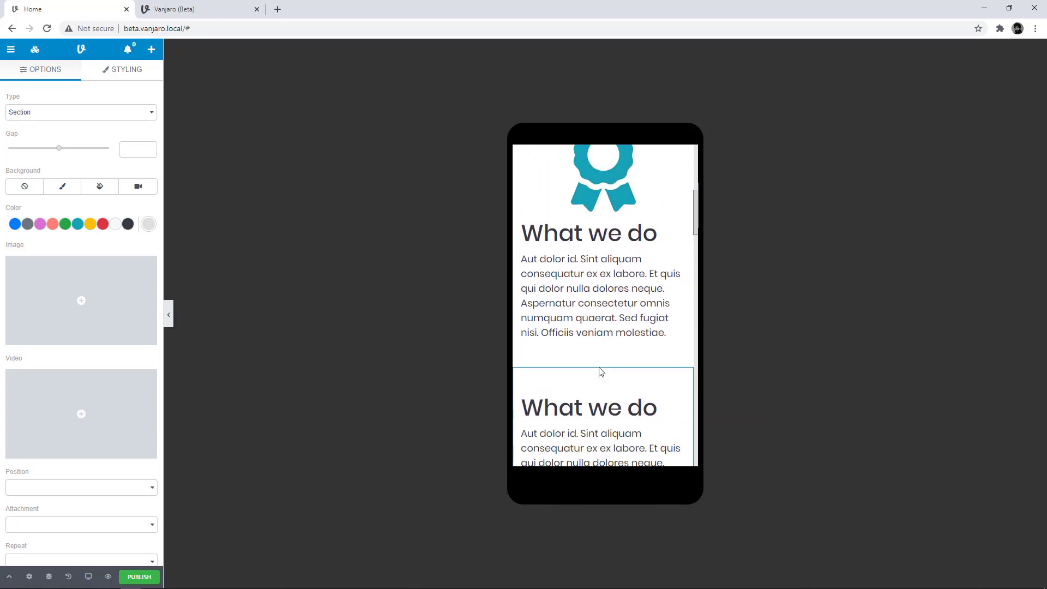
pyautogui.scroll(1, 600, 373)
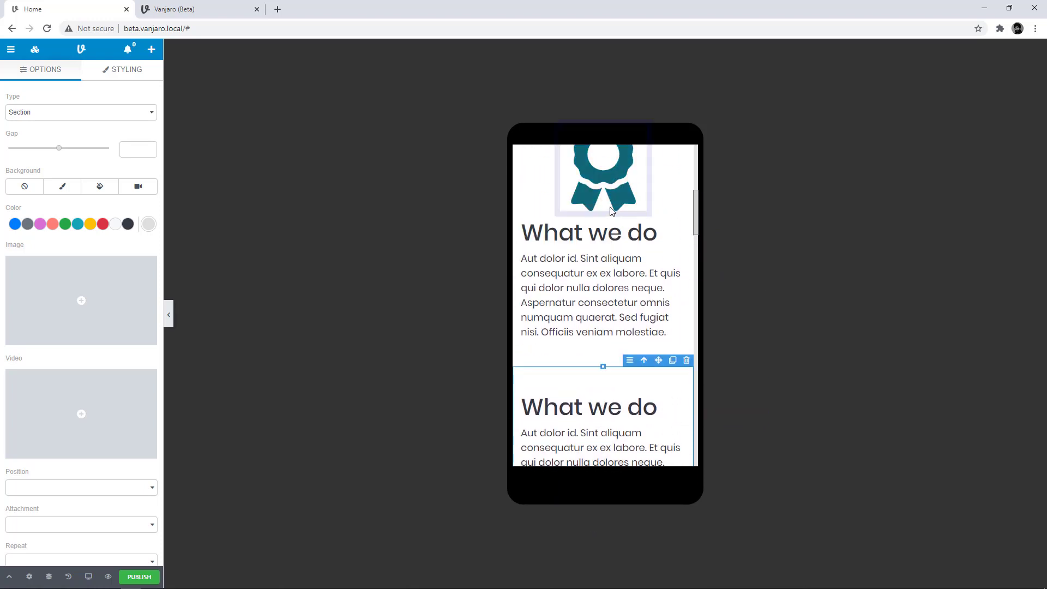
pyautogui.scroll(-2, 604, 327)
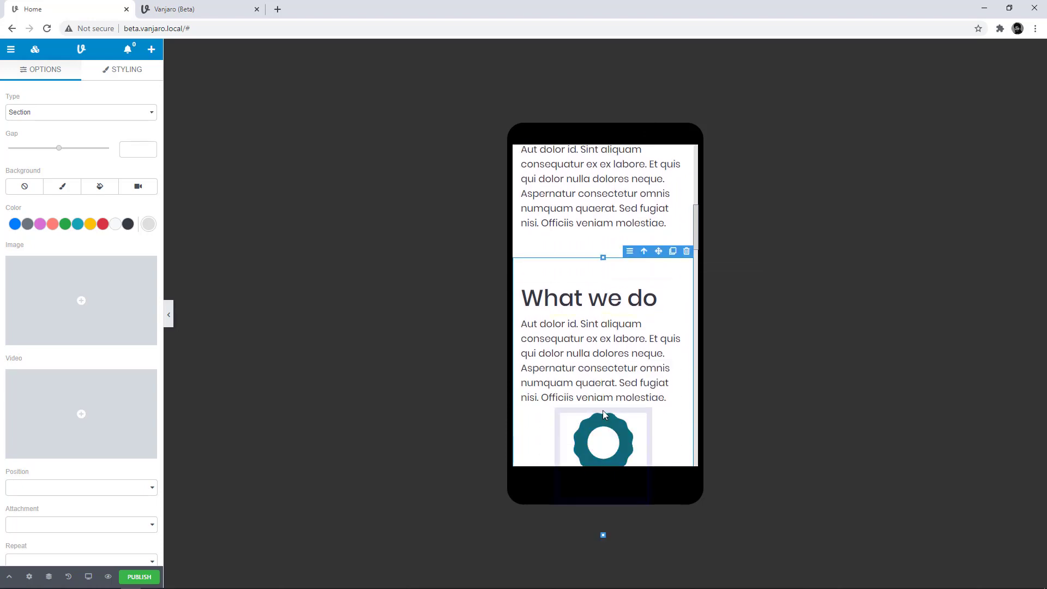
# Step: Compare the alternating icon and text layout of the What we do sections in the tablet and desktop previews
pyautogui.click(89, 577)
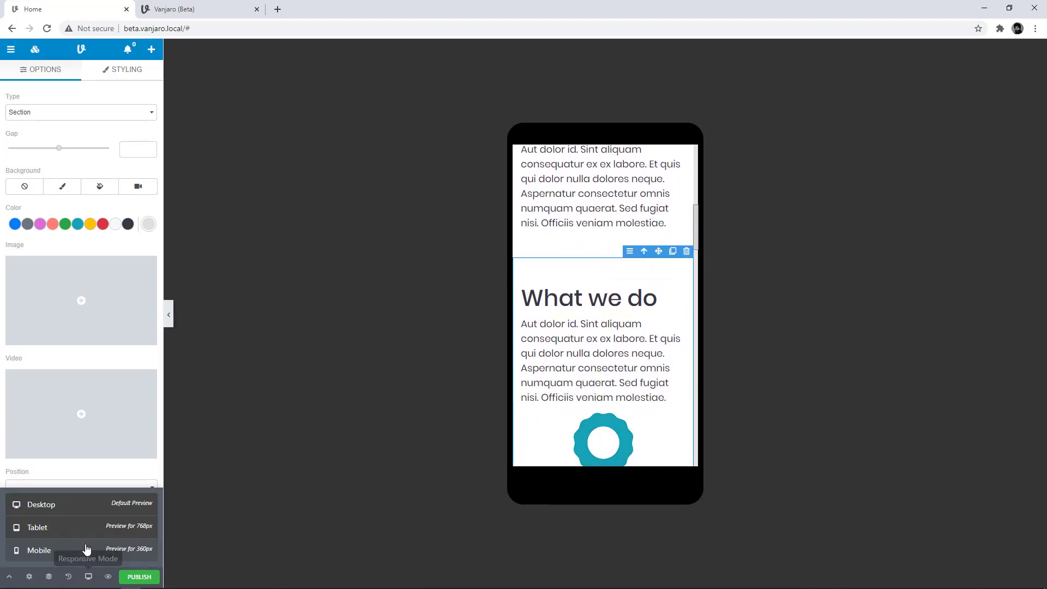
pyautogui.click(86, 527)
pyautogui.scroll(3, 589, 461)
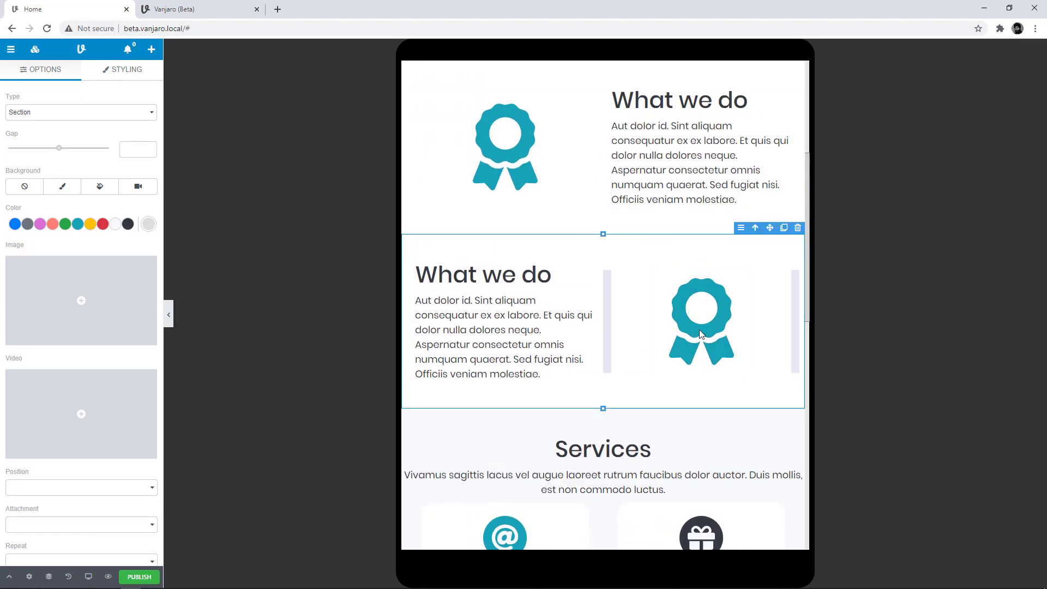
pyautogui.click(89, 577)
pyautogui.click(86, 501)
pyautogui.scroll(3, 438, 447)
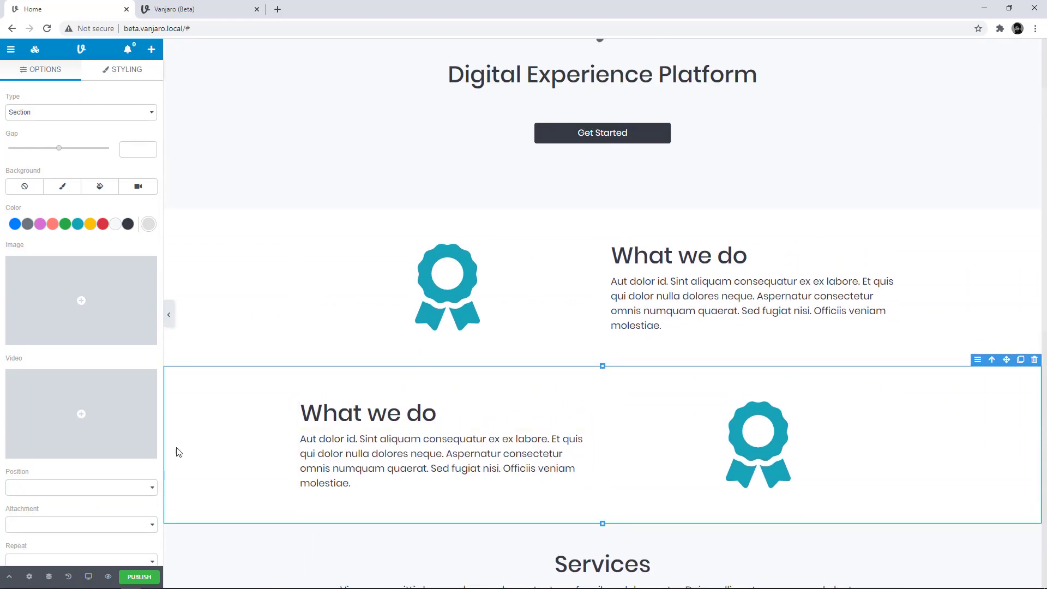
# Step: In the mobile preview, turn on Reverse Columns in the responsive styling of the grid holding the second What we do section's columns
pyautogui.click(89, 577)
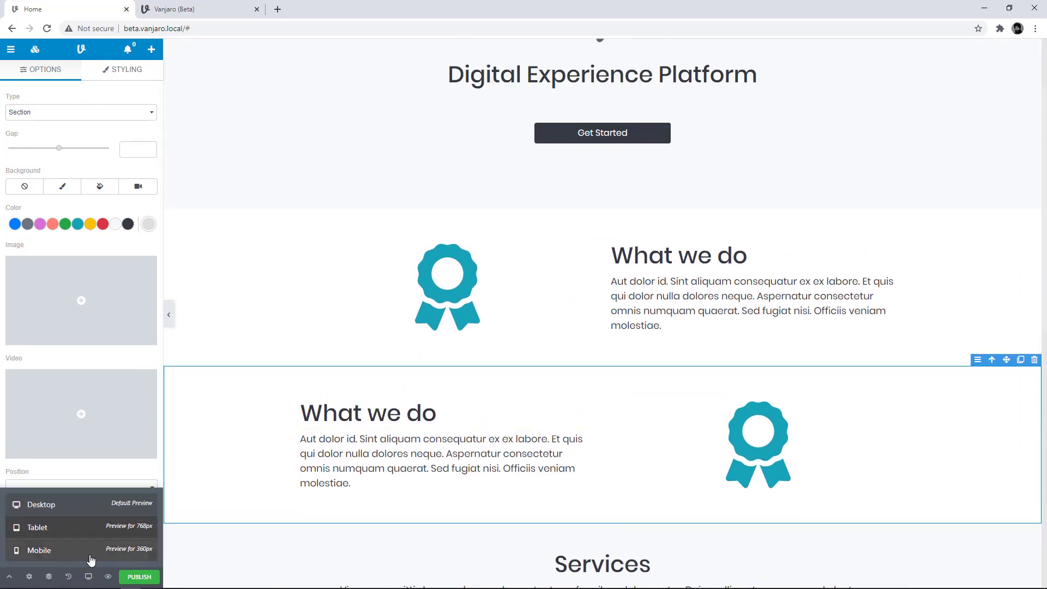
pyautogui.click(91, 560)
pyautogui.scroll(-4, 618, 355)
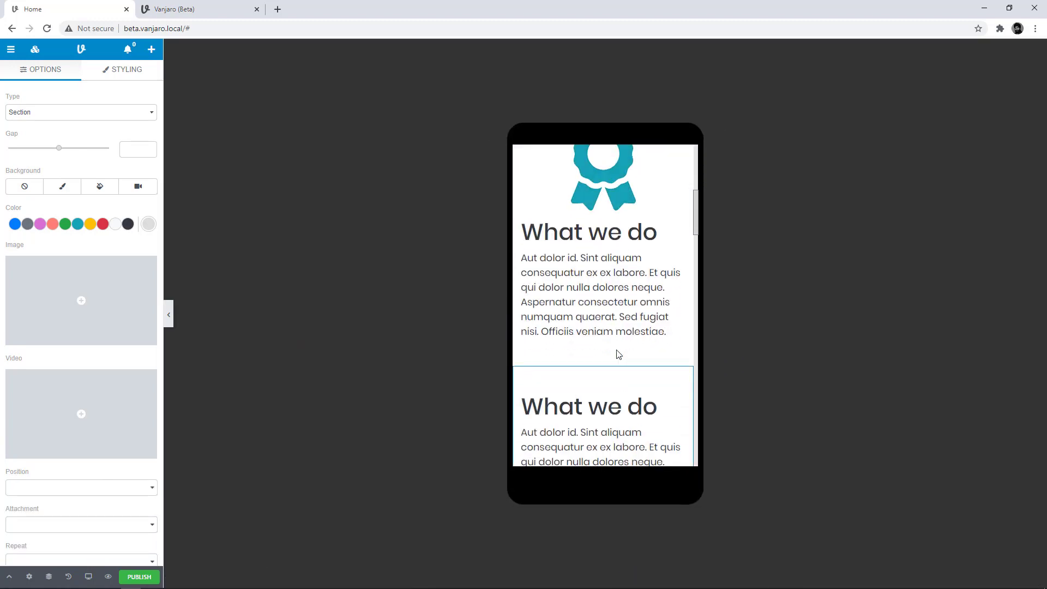
pyautogui.scroll(-3, 618, 355)
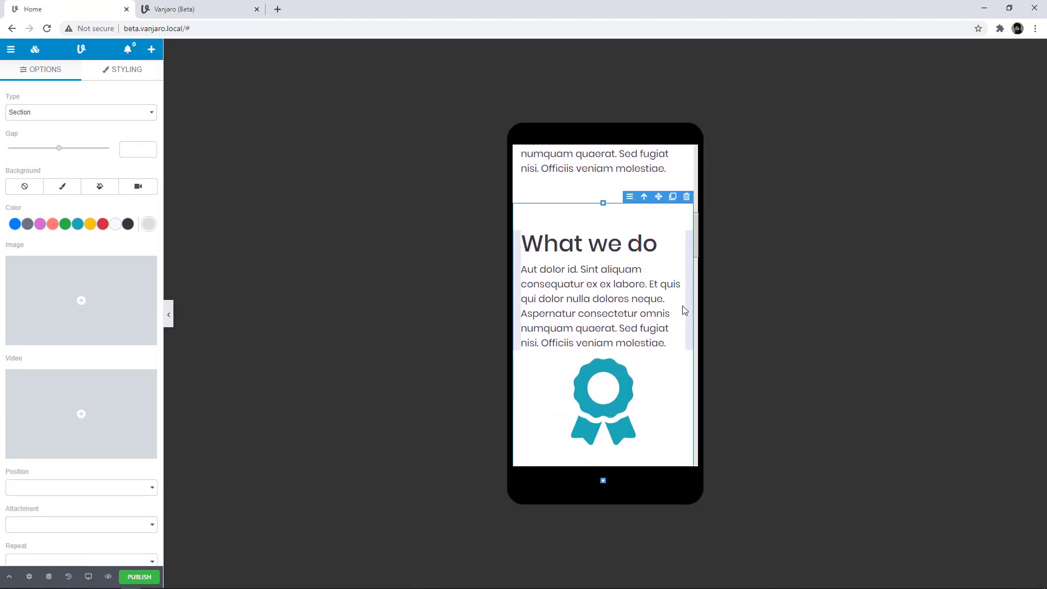
pyautogui.click(639, 319)
pyautogui.click(687, 300)
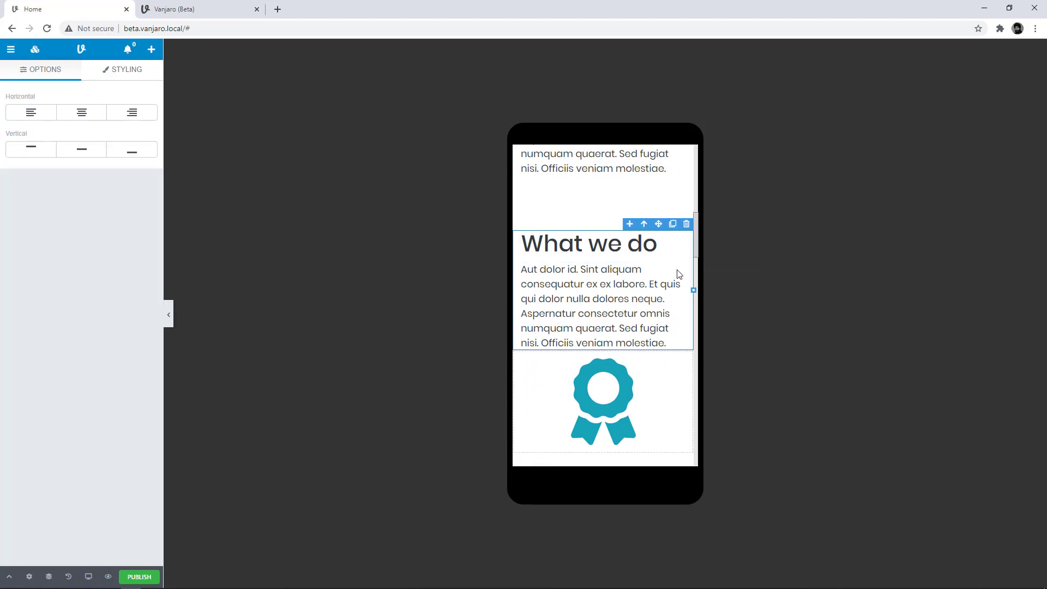
pyautogui.click(643, 225)
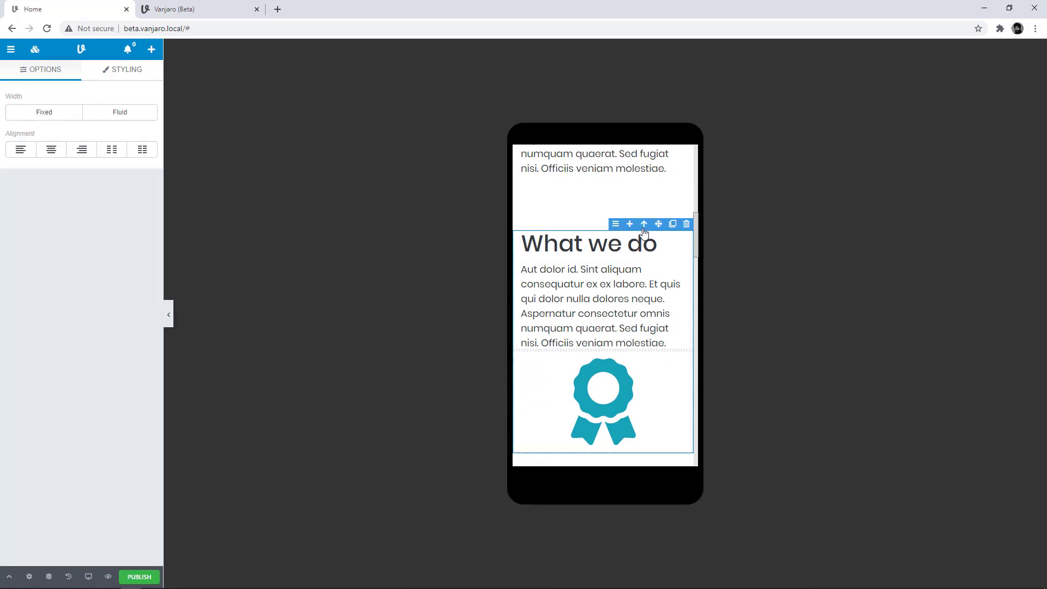
pyautogui.click(139, 69)
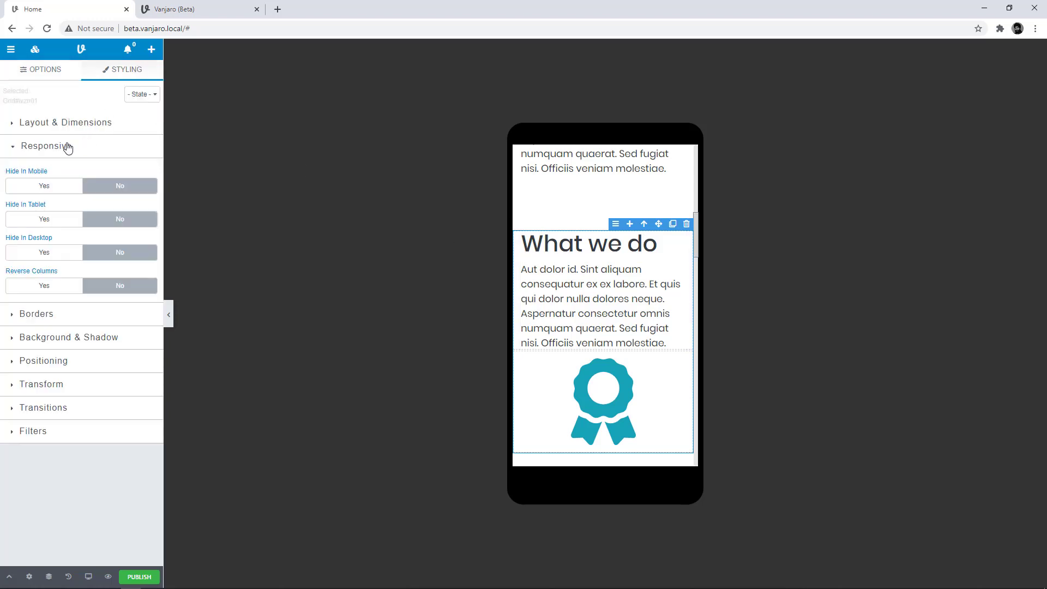
pyautogui.click(27, 284)
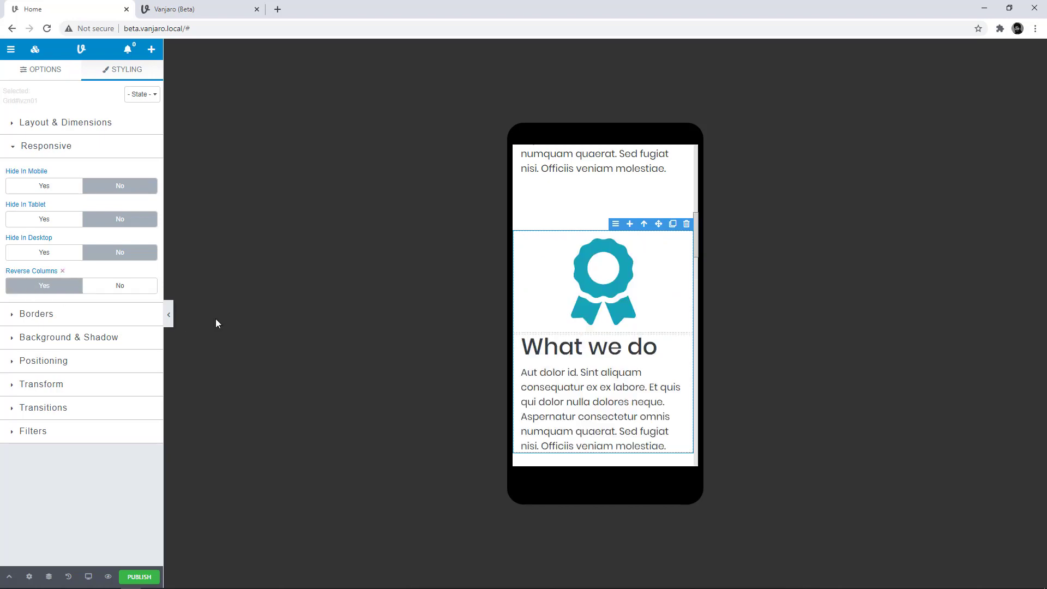
# Step: Review the order of icon and text in both What we do sections in the mobile preview
pyautogui.scroll(5, 561, 382)
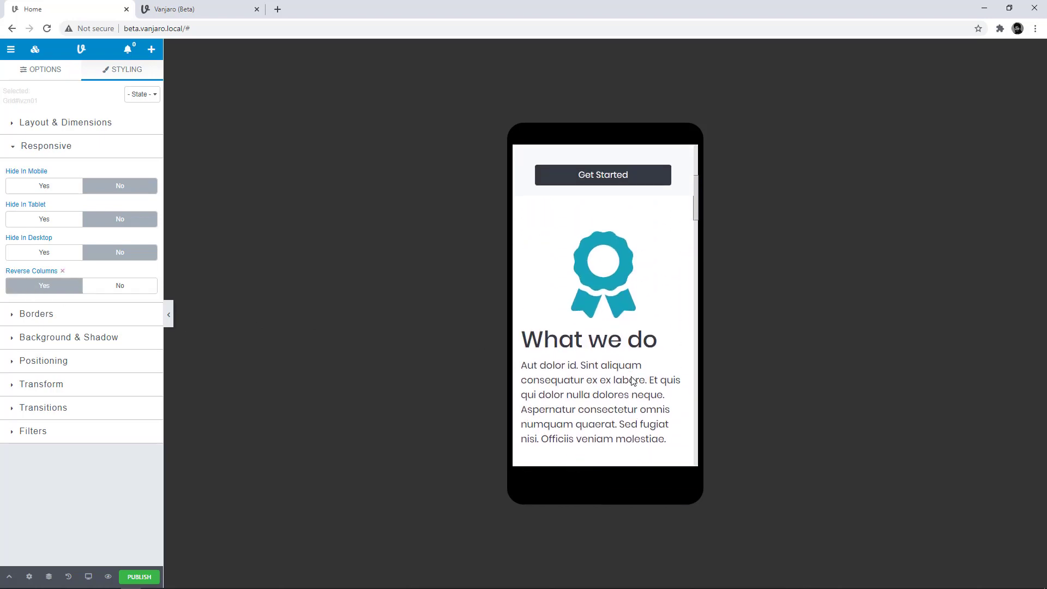
pyautogui.scroll(-2, 633, 381)
pyautogui.scroll(1, 632, 380)
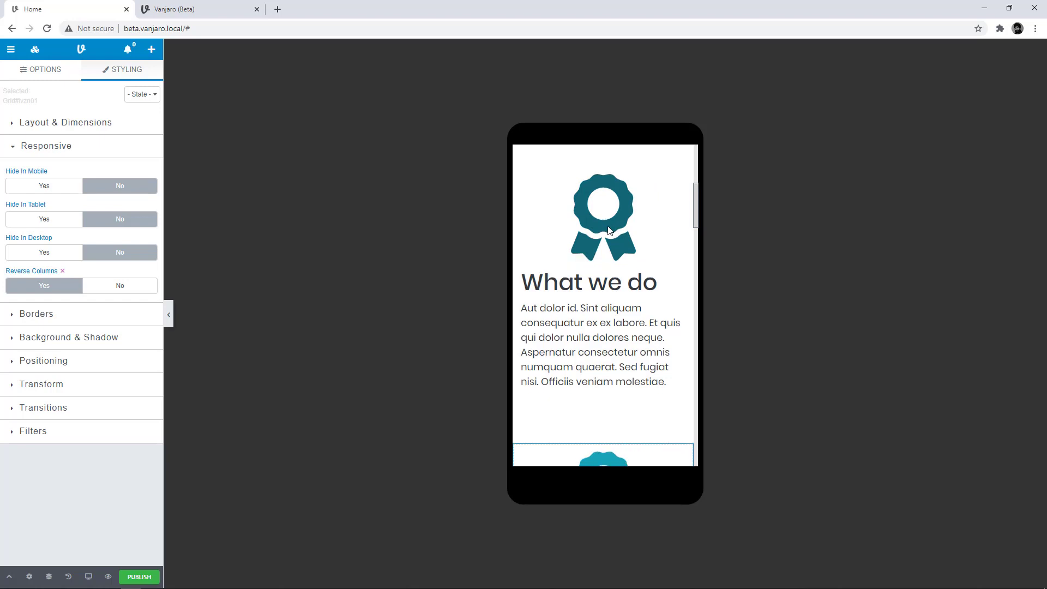
pyautogui.scroll(-1, 600, 293)
pyautogui.scroll(-5, 600, 293)
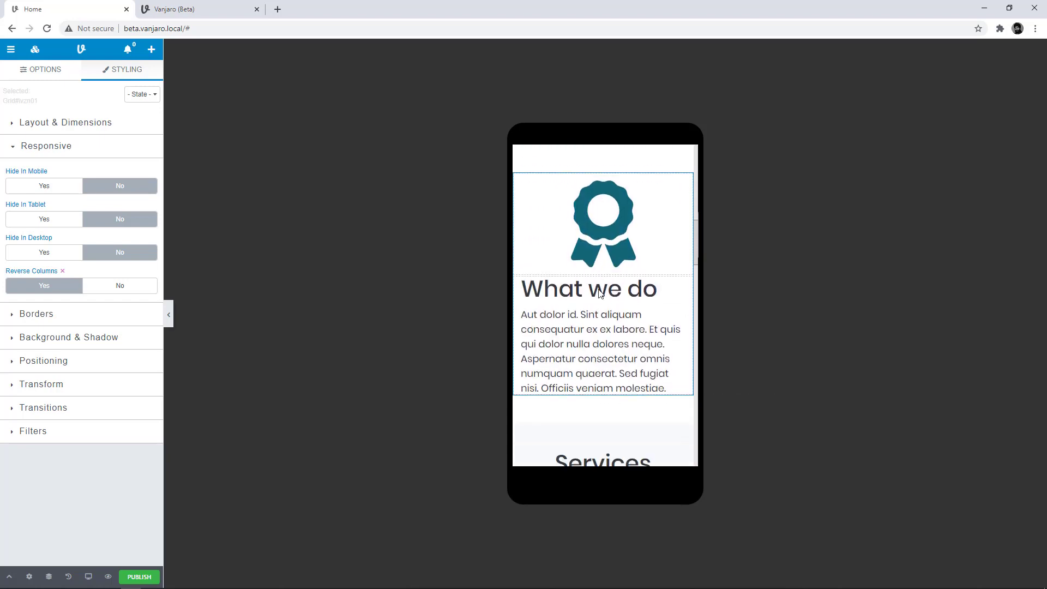
# Step: Check the column order of the second What we do section in the desktop and tablet previews
pyautogui.click(88, 576)
pyautogui.click(88, 513)
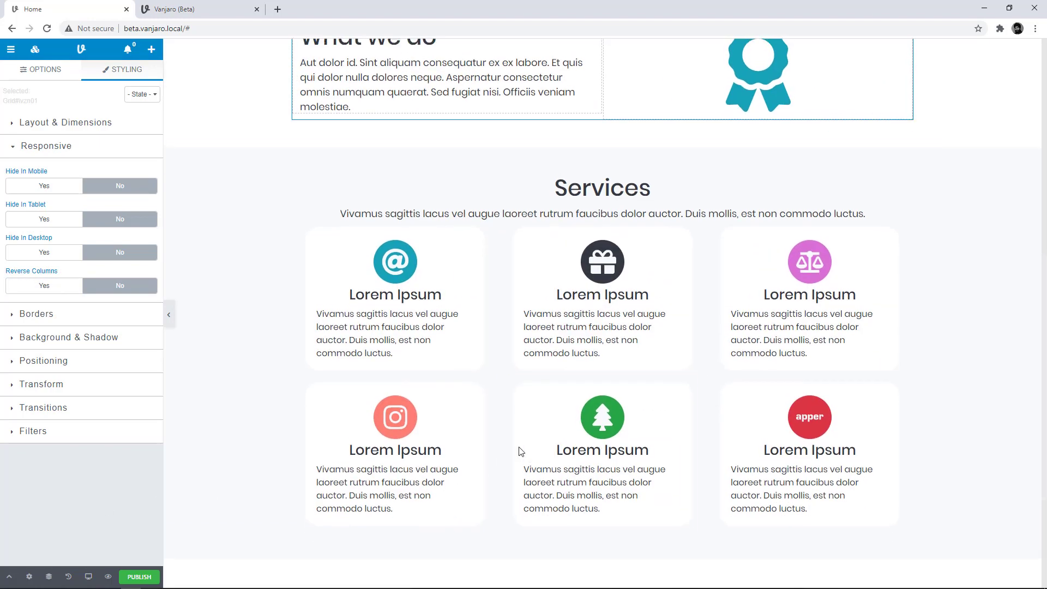
pyautogui.scroll(5, 512, 444)
pyautogui.click(88, 576)
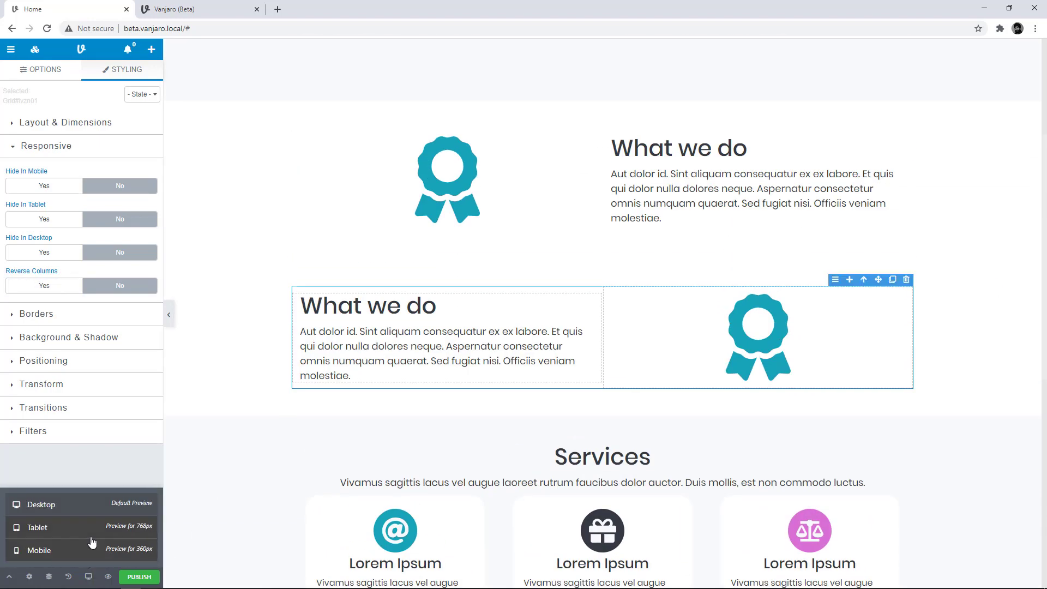
pyautogui.click(96, 528)
# Step: Recheck the What we do sections up to the page header in the mobile preview, and switch back to the tablet preview
pyautogui.click(91, 578)
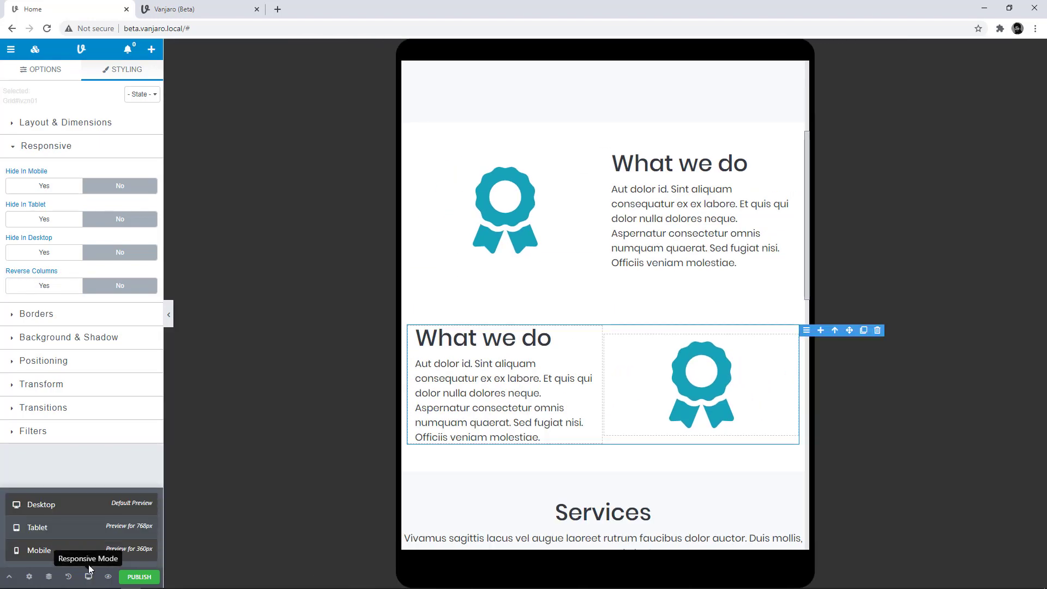
pyautogui.click(90, 545)
pyautogui.scroll(-7, 568, 329)
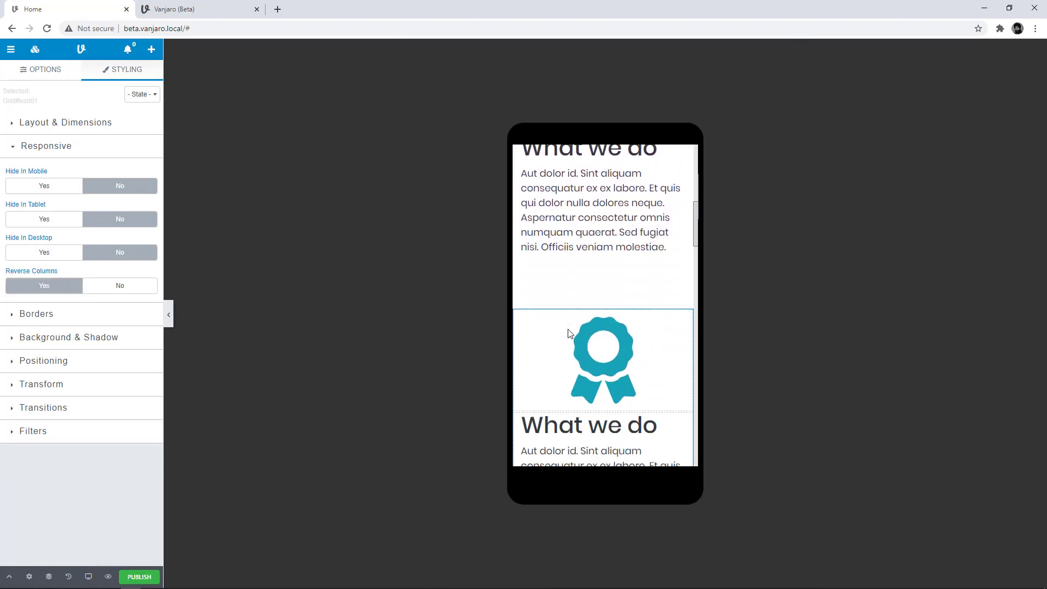
pyautogui.scroll(5, 569, 329)
pyautogui.scroll(3, 569, 332)
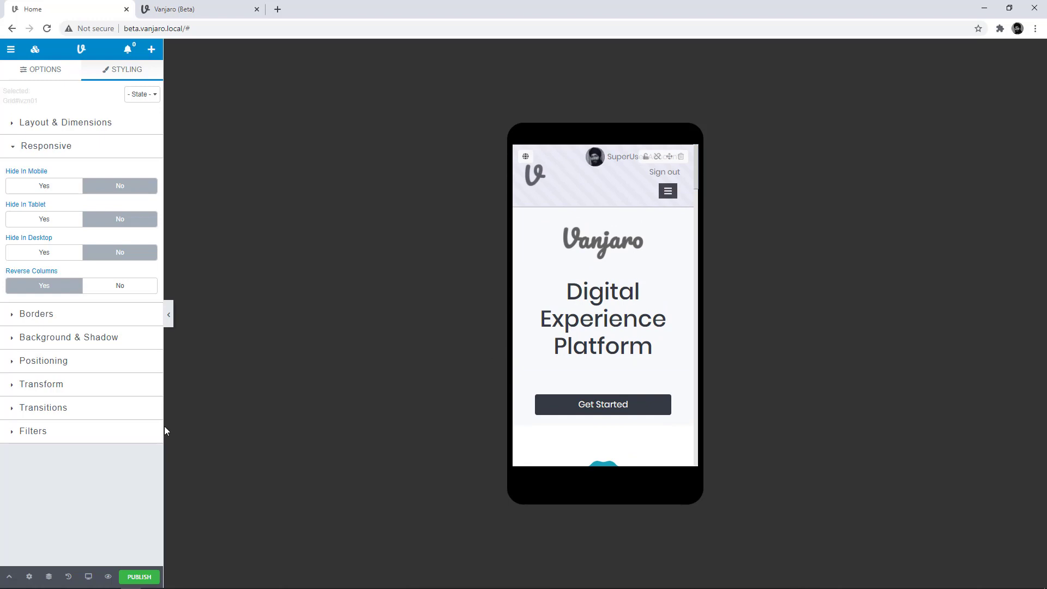
pyautogui.click(89, 577)
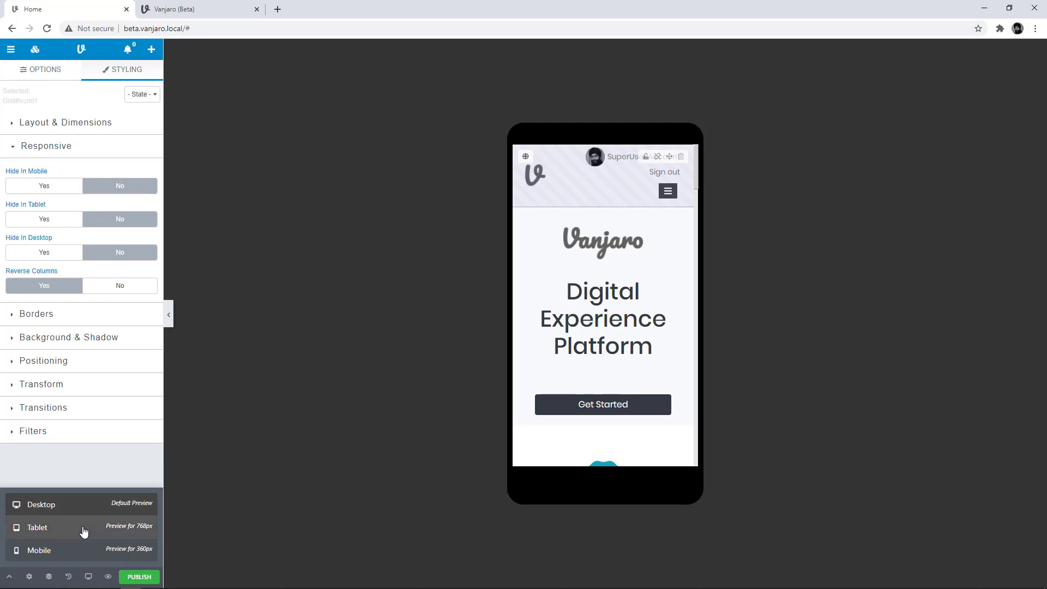
pyautogui.click(83, 529)
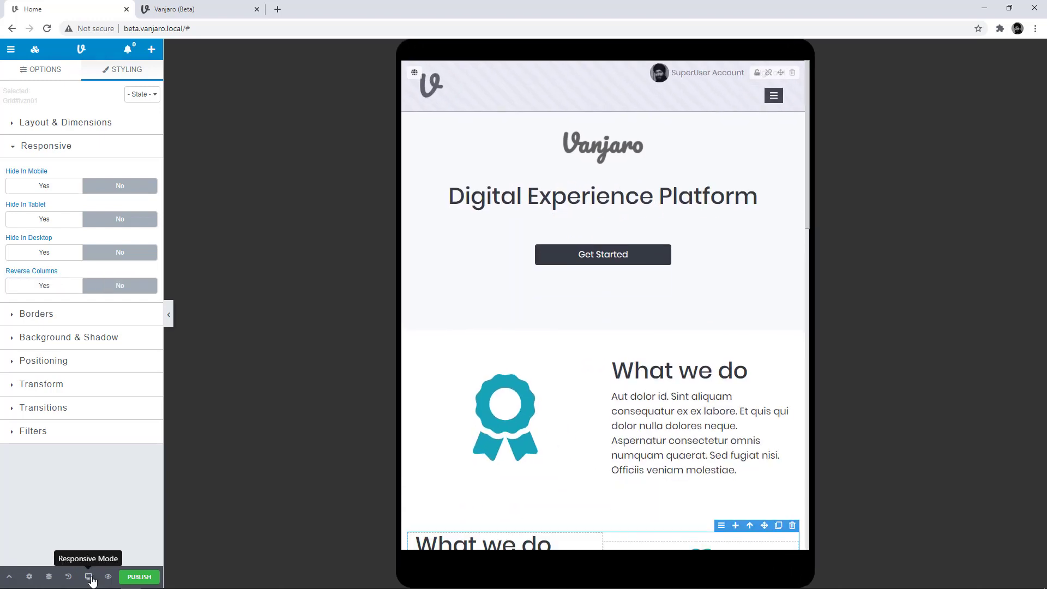
# Step: Check the top of the home page in the desktop preview, and switch to the mobile preview
pyautogui.click(89, 577)
pyautogui.click(81, 504)
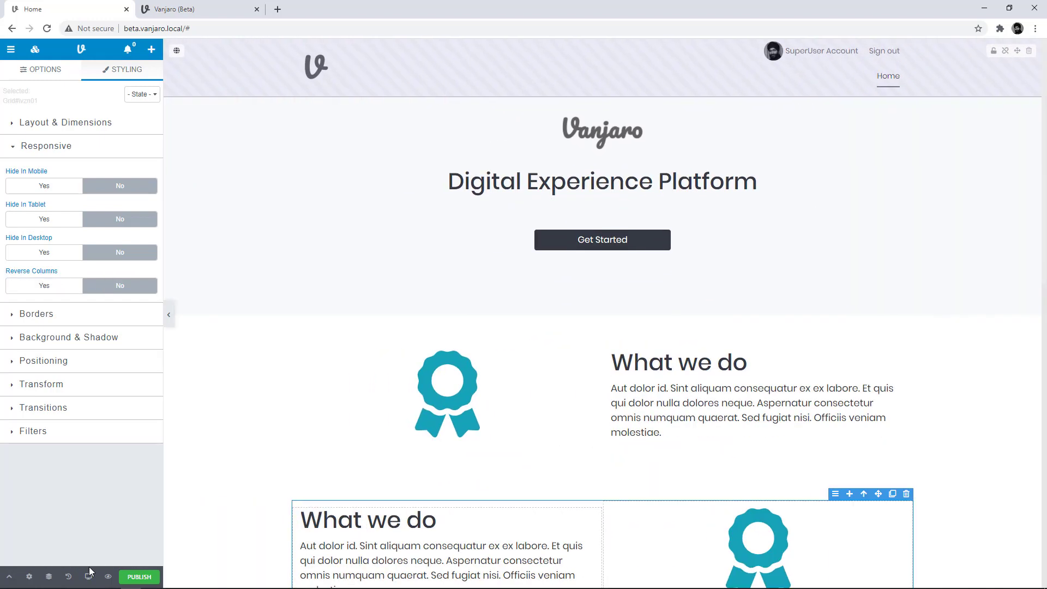
pyautogui.click(89, 576)
pyautogui.click(88, 551)
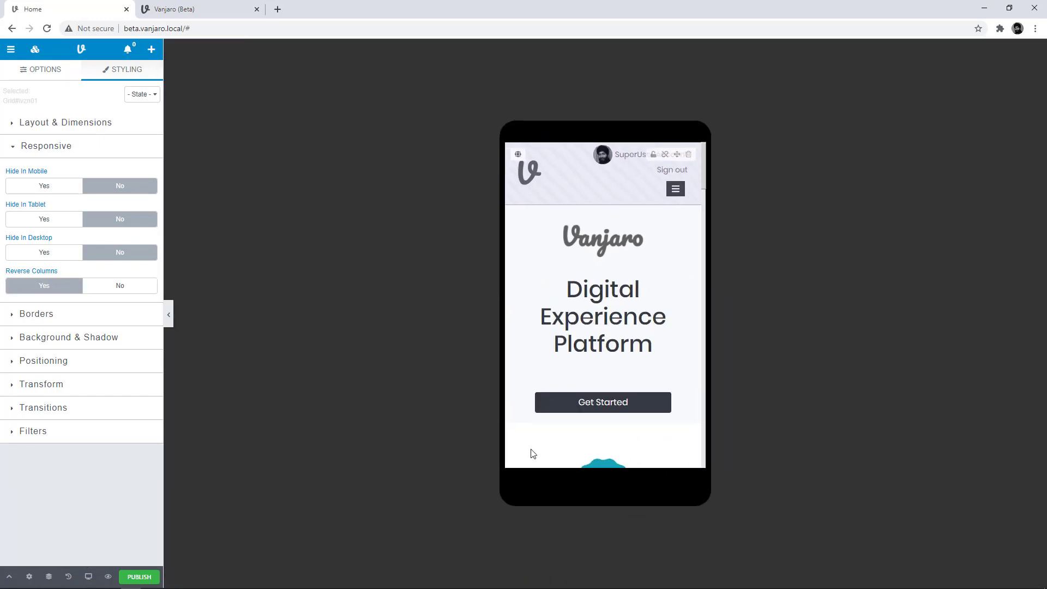
# Step: In the mobile preview, set the Get Started button's background color to orange #ff9300
pyautogui.click(648, 418)
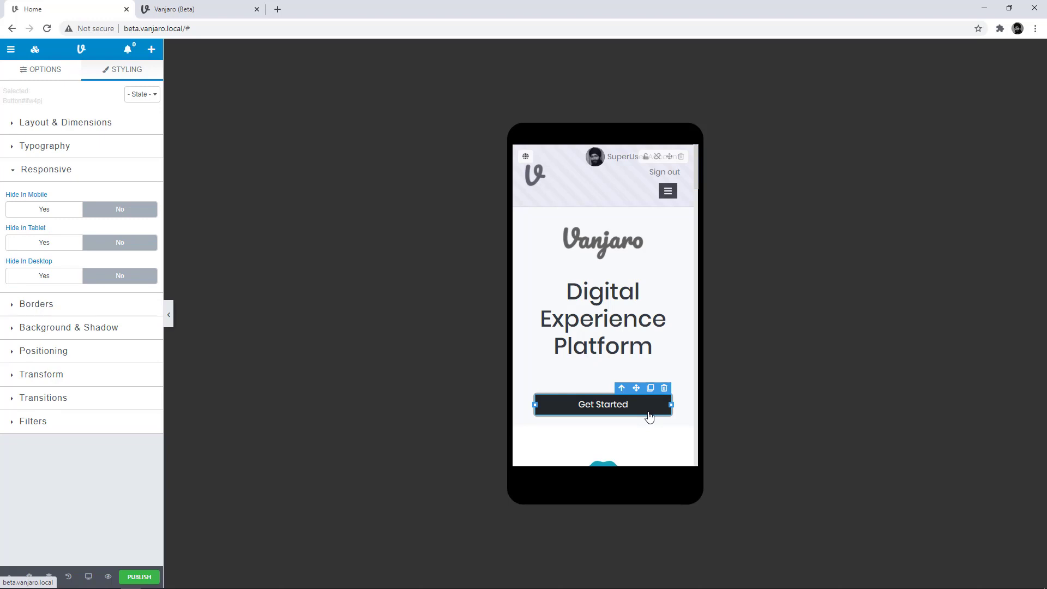
pyautogui.click(131, 75)
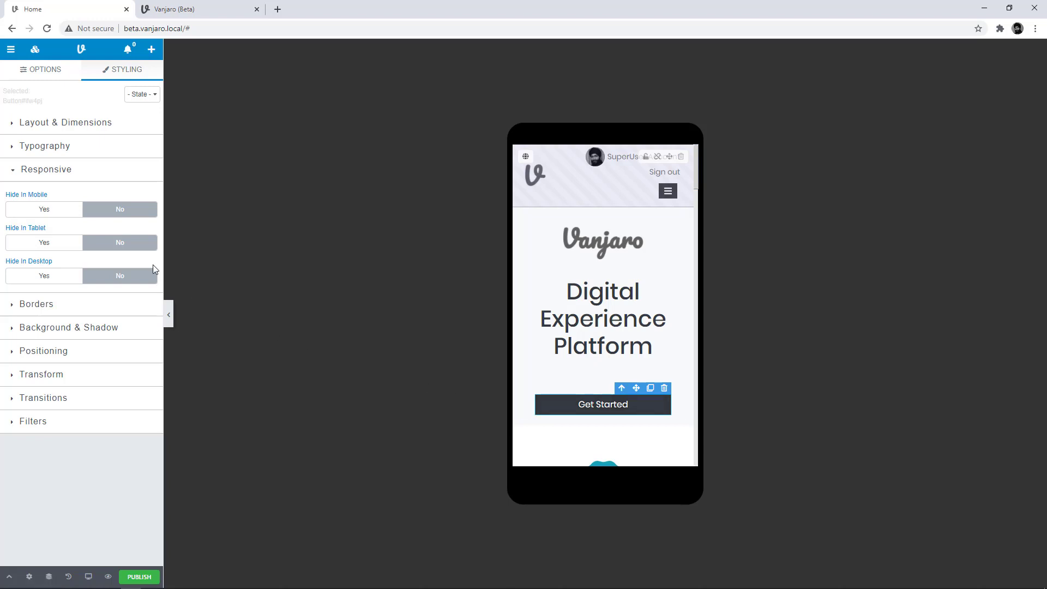
pyautogui.click(39, 328)
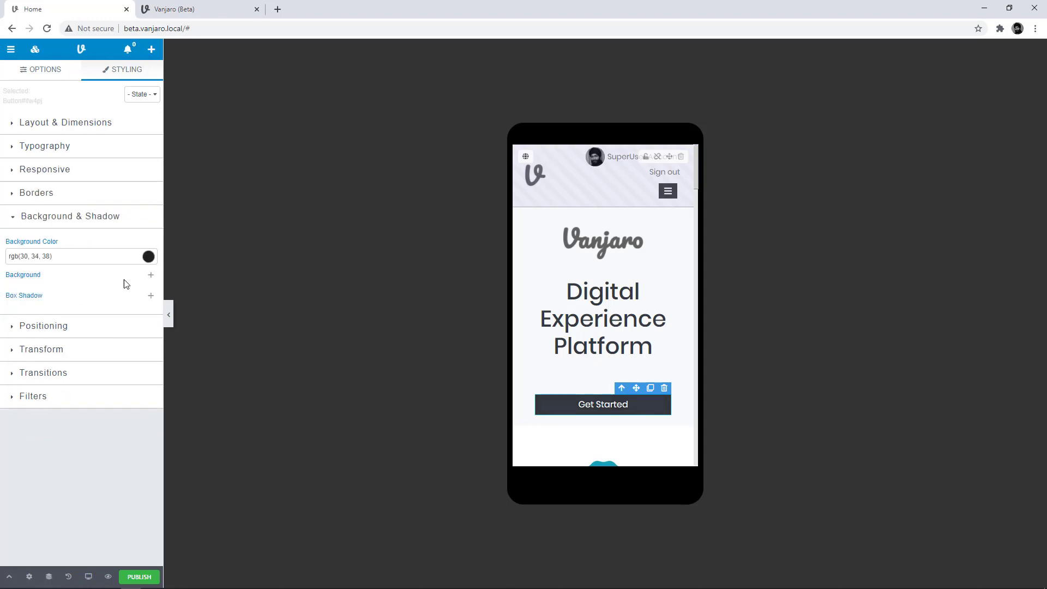
pyautogui.click(148, 256)
pyautogui.moveTo(136, 319); pyautogui.dragTo(128, 297)
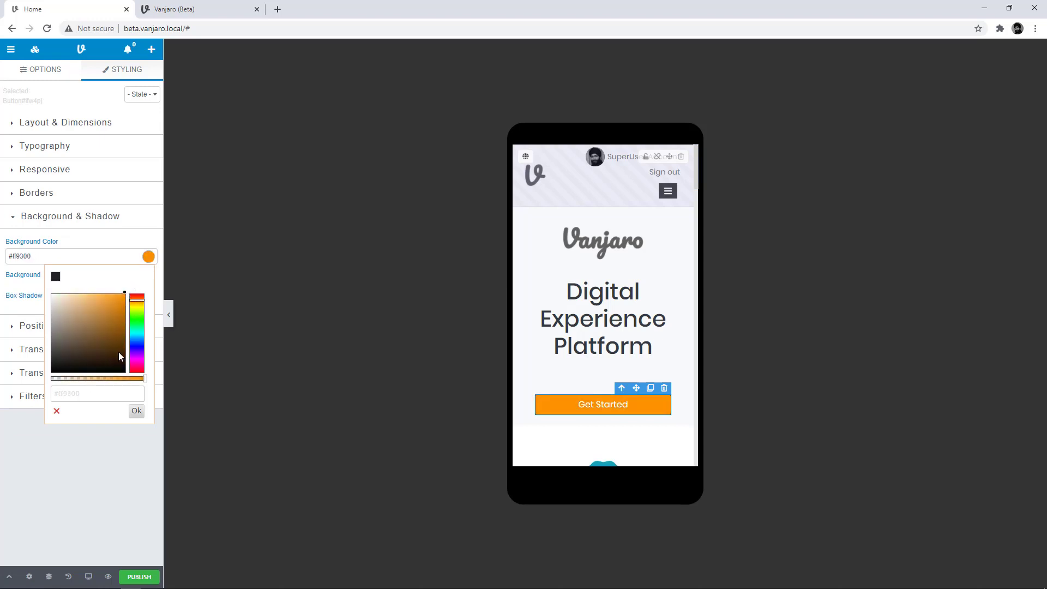
pyautogui.click(100, 472)
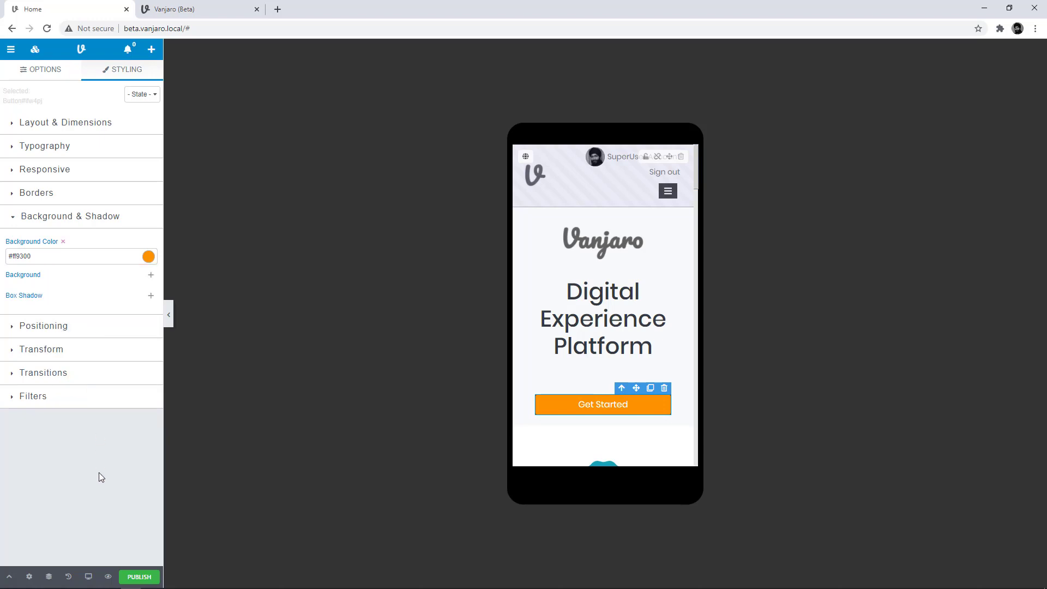
# Step: Check the Get Started button's background color in the desktop preview, and return to the mobile preview
pyautogui.click(89, 577)
pyautogui.click(78, 505)
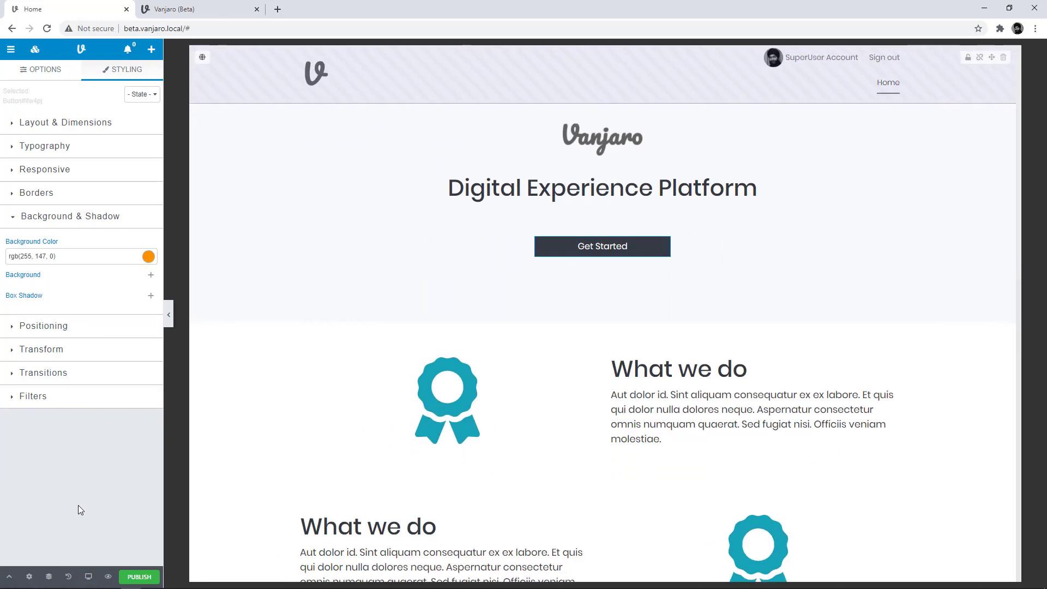
pyautogui.click(88, 577)
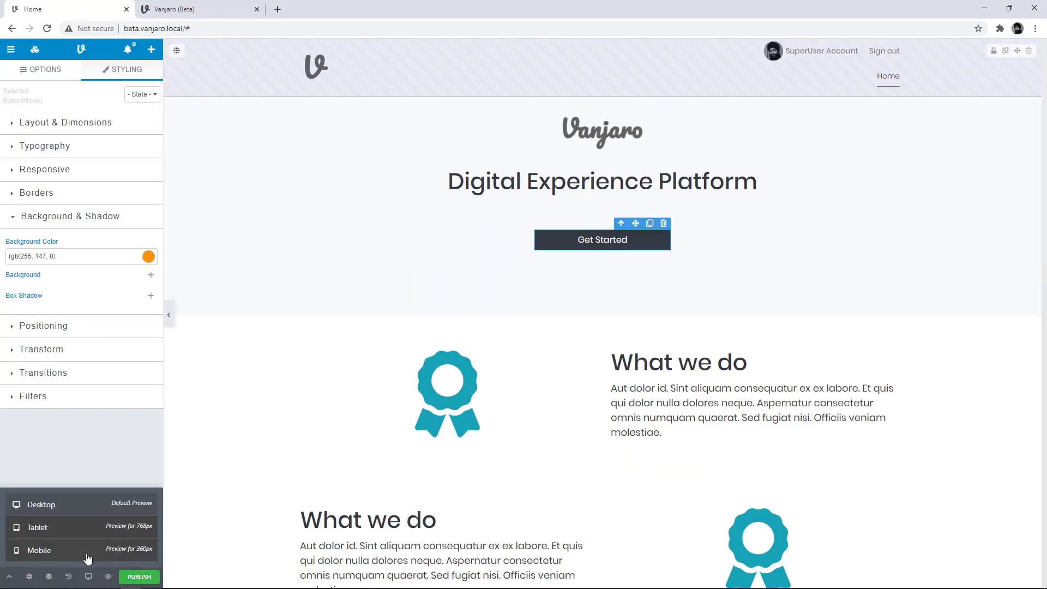
pyautogui.click(86, 553)
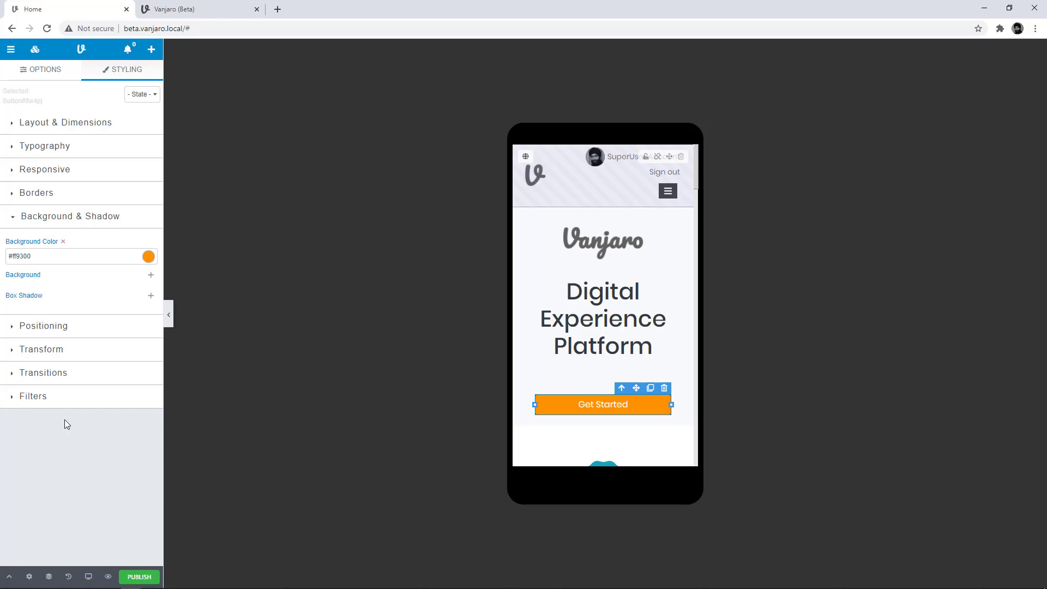
# Step: Style the Get Started button's text for mobile as bold, uppercase and black (#000000)
pyautogui.click(59, 147)
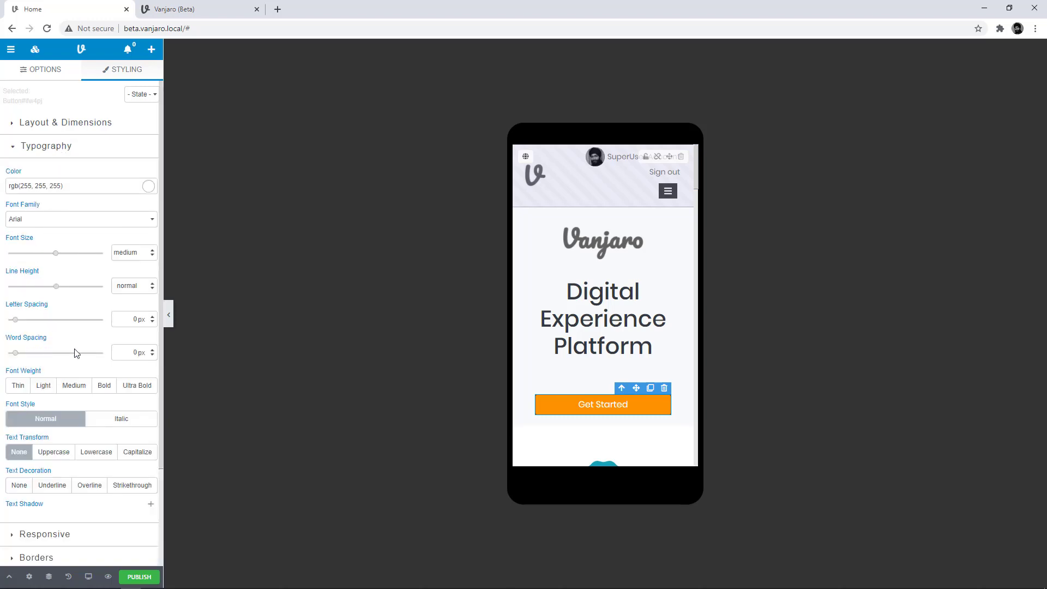
pyautogui.click(104, 387)
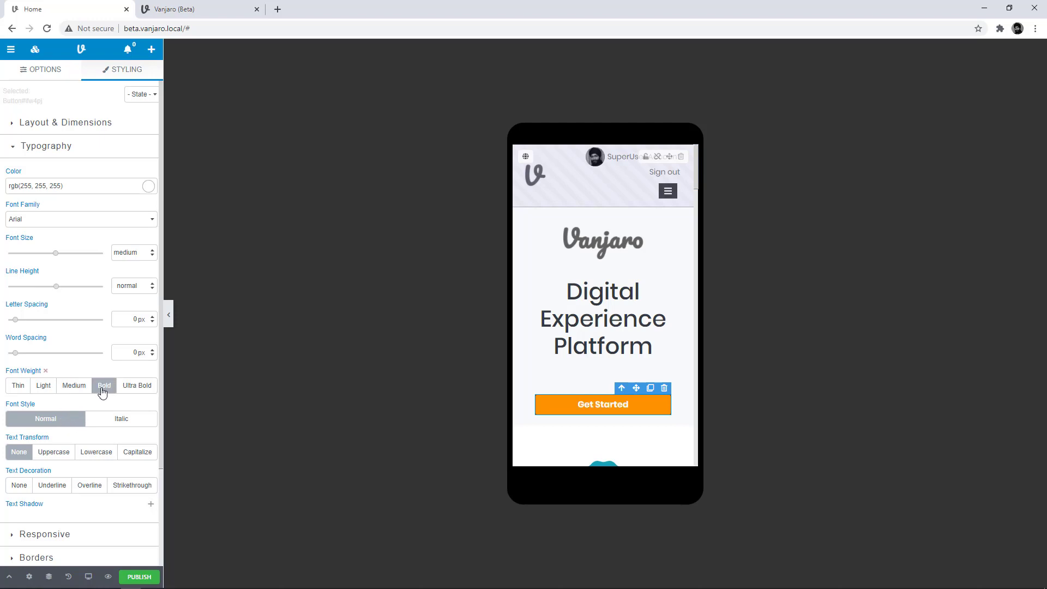
pyautogui.click(148, 188)
pyautogui.moveTo(98, 256); pyautogui.dragTo(50, 307)
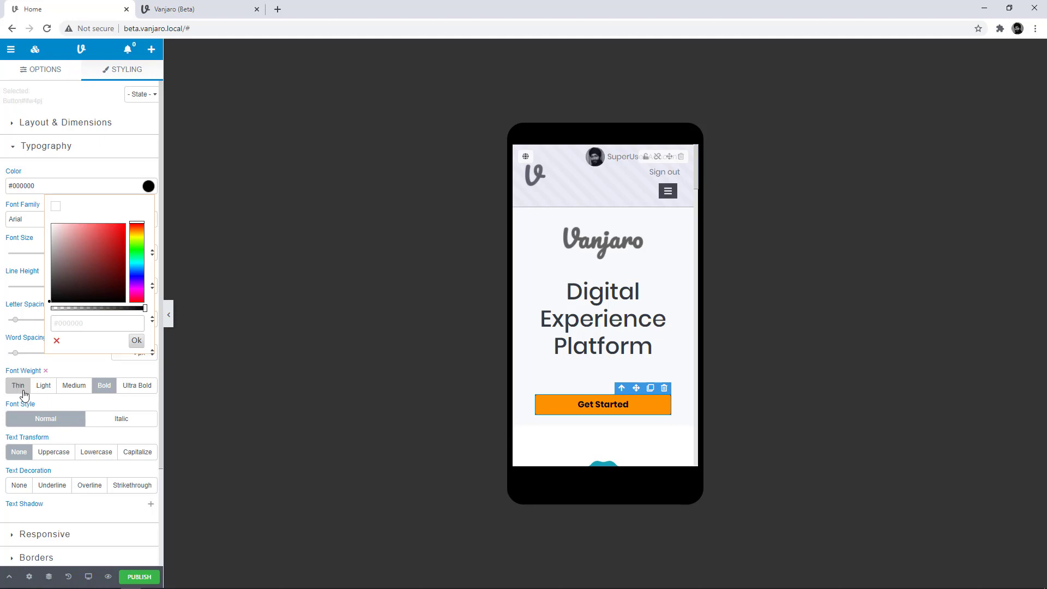
pyautogui.click(100, 406)
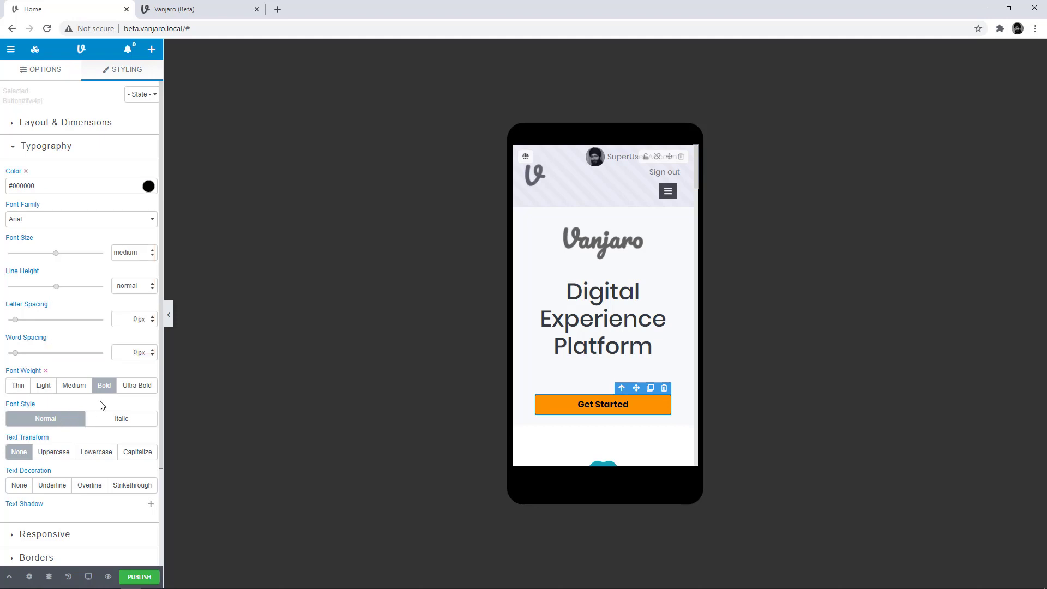
pyautogui.click(61, 459)
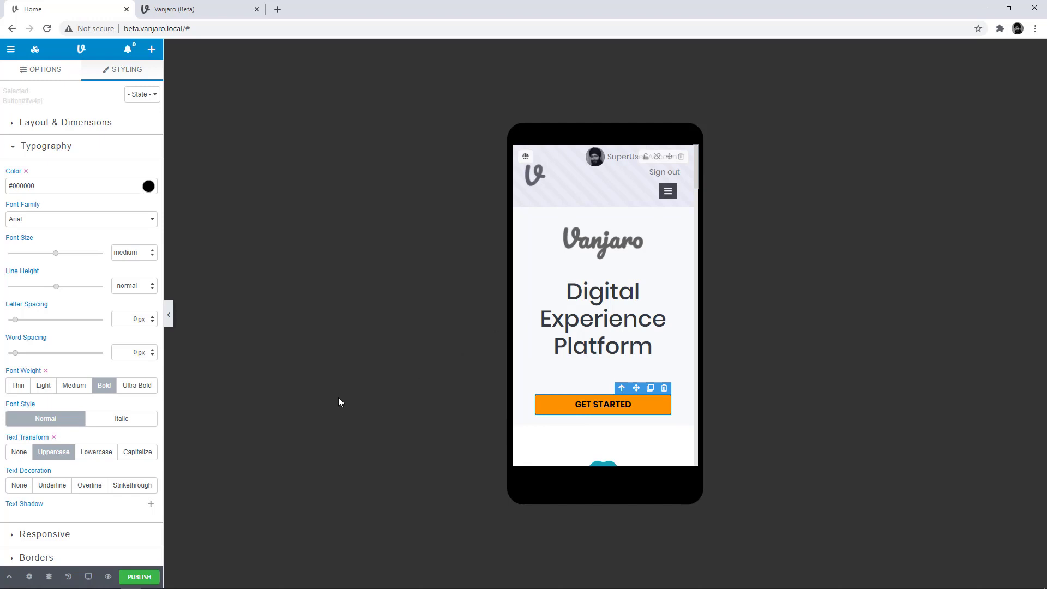
# Step: Compare the Get Started button's styling in the tablet and desktop previews, and return to the mobile preview
pyautogui.click(89, 576)
pyautogui.click(87, 529)
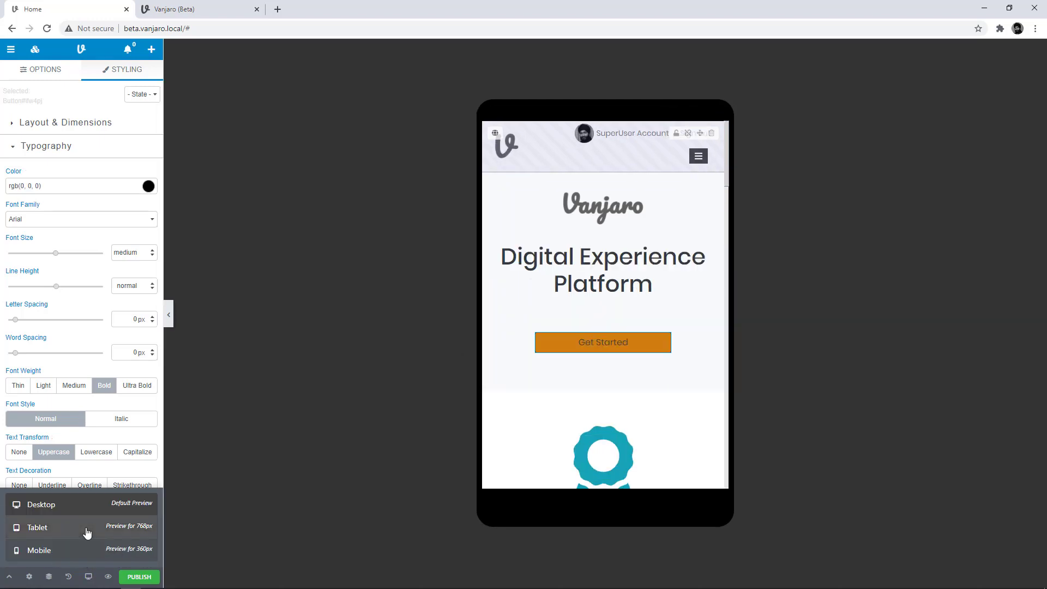
pyautogui.click(89, 577)
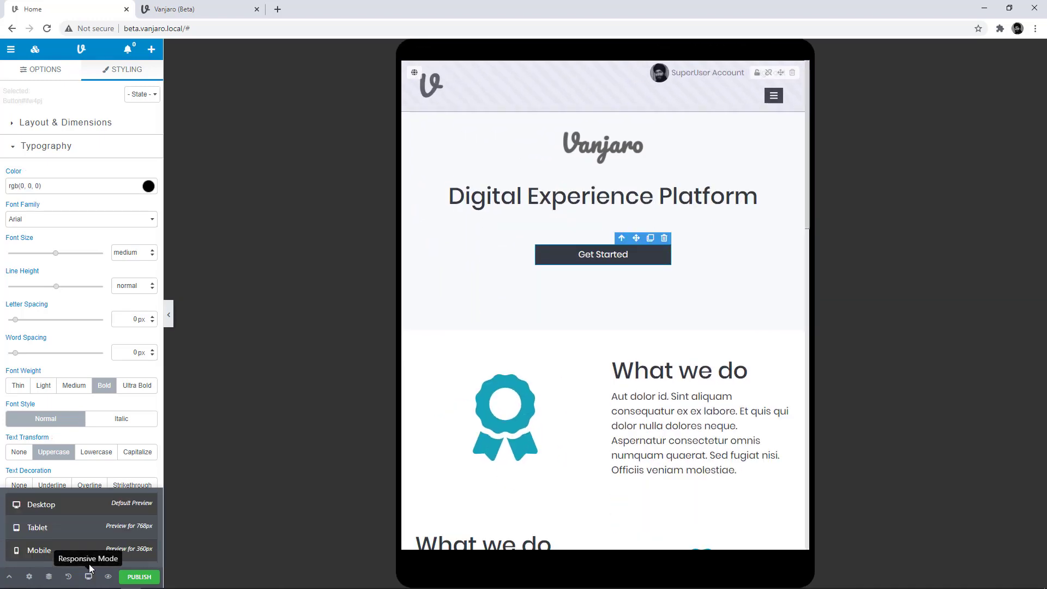
pyautogui.click(84, 512)
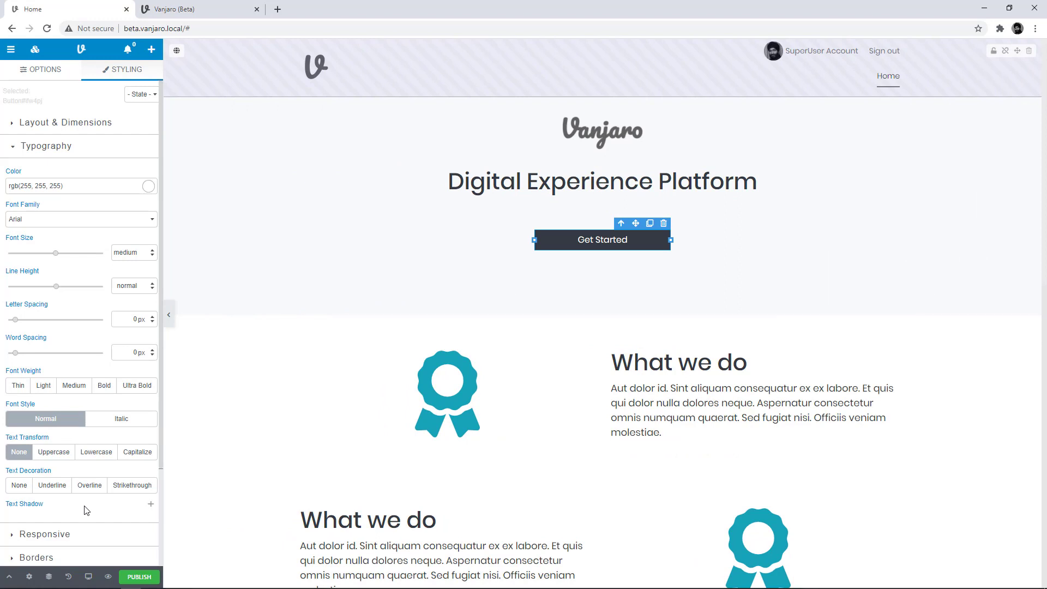
pyautogui.click(88, 576)
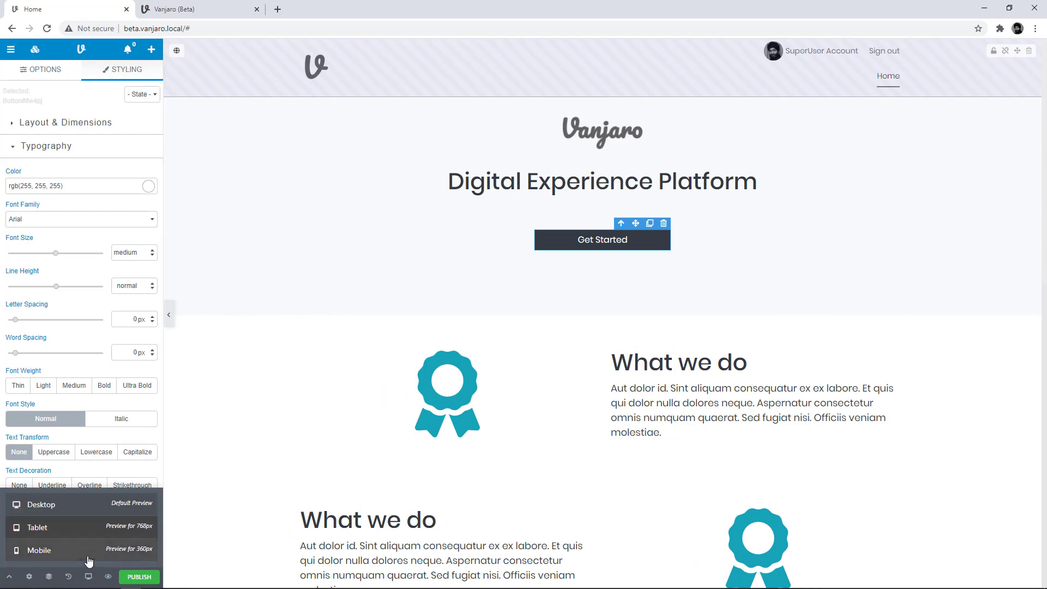
pyautogui.click(89, 561)
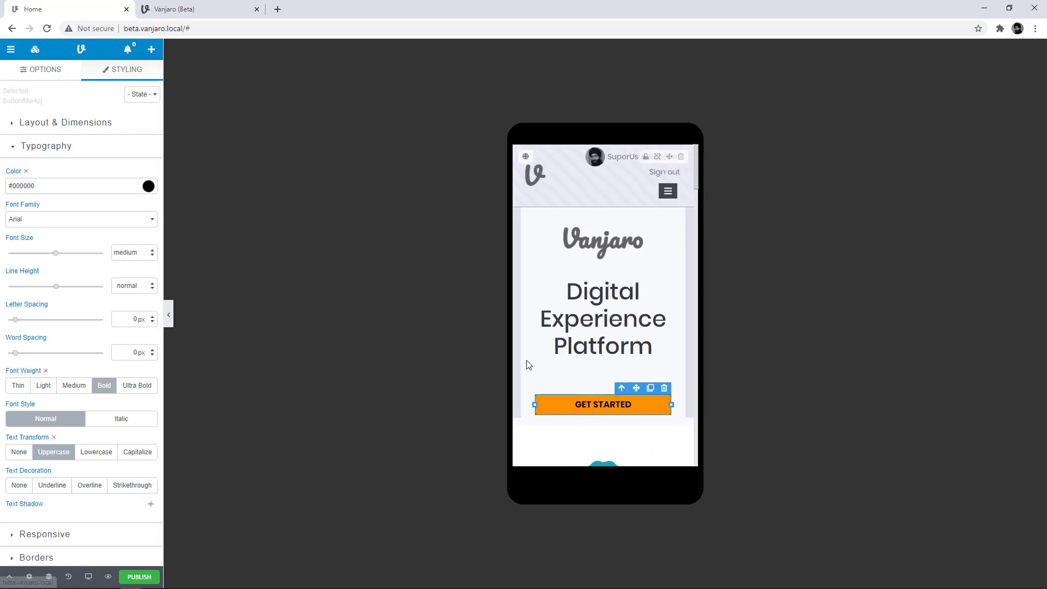
# Step: In the mobile preview, shrink the award icon above the first What we do heading to less than half its size
pyautogui.scroll(-5, 529, 363)
pyautogui.scroll(2, 614, 342)
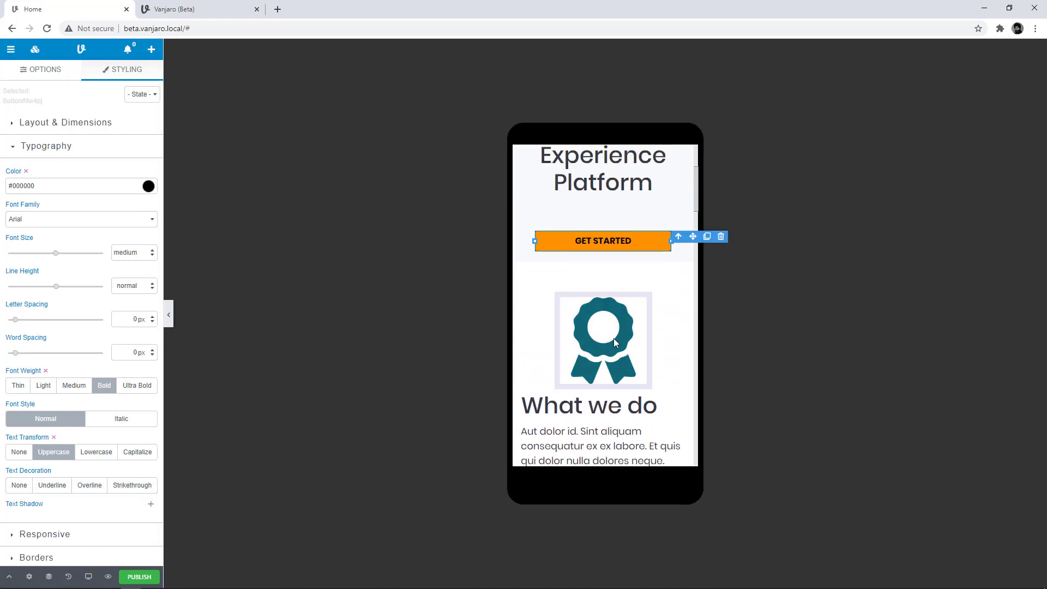
pyautogui.click(612, 344)
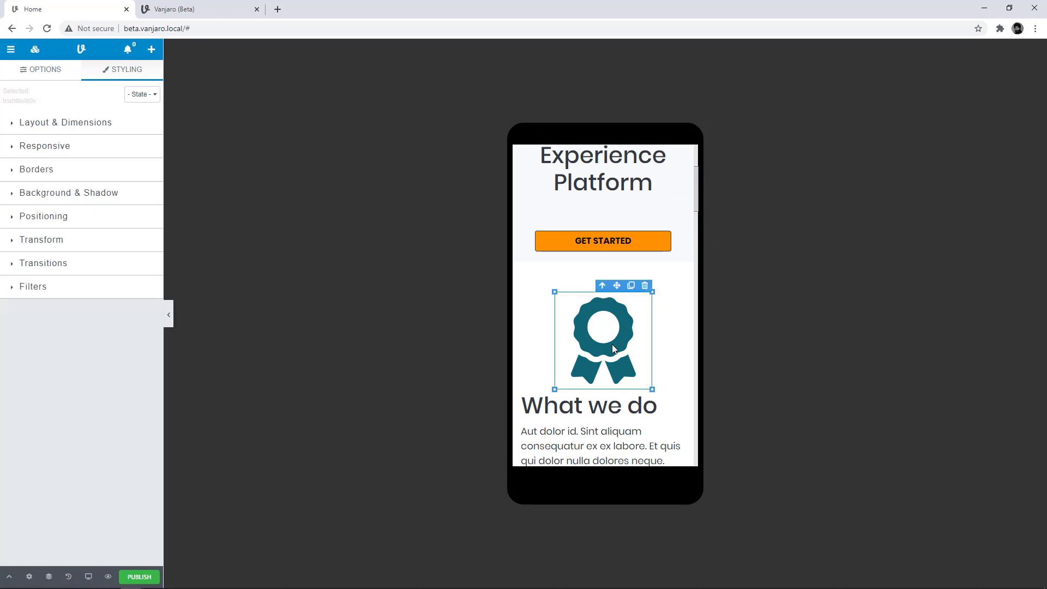
pyautogui.moveTo(652, 390); pyautogui.dragTo(627, 340)
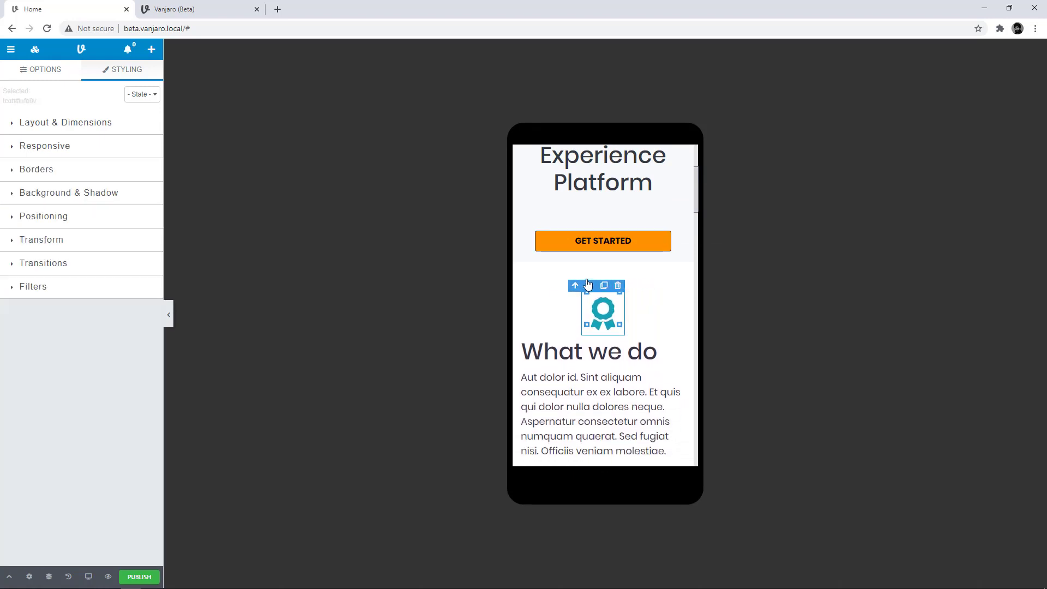
# Step: Center-align the heading and paragraph of the first What we do section in the mobile preview
pyautogui.scroll(-1, 641, 370)
pyautogui.click(592, 305)
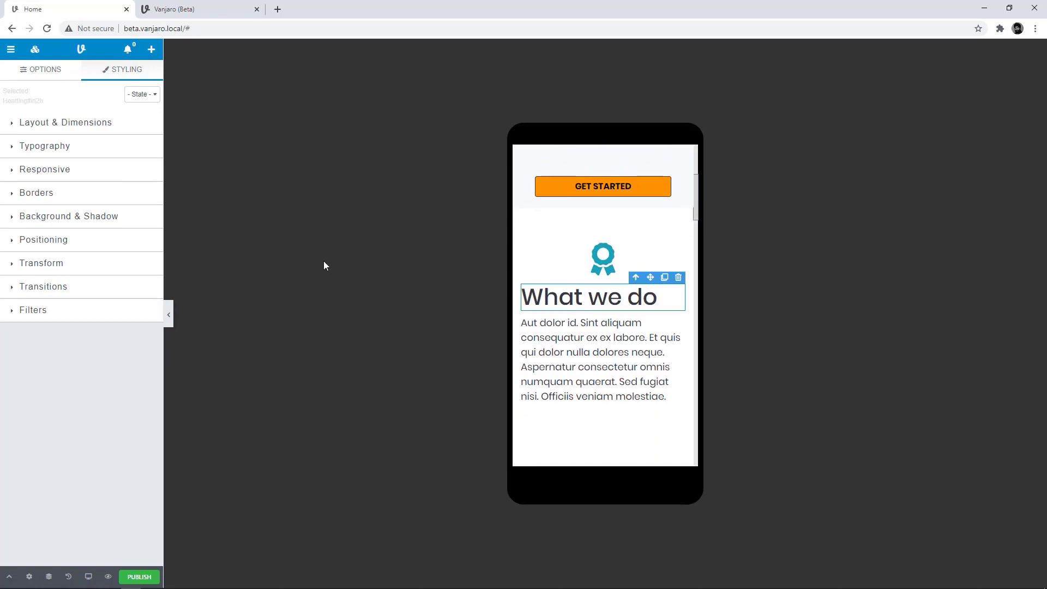
pyautogui.click(49, 71)
pyautogui.click(79, 149)
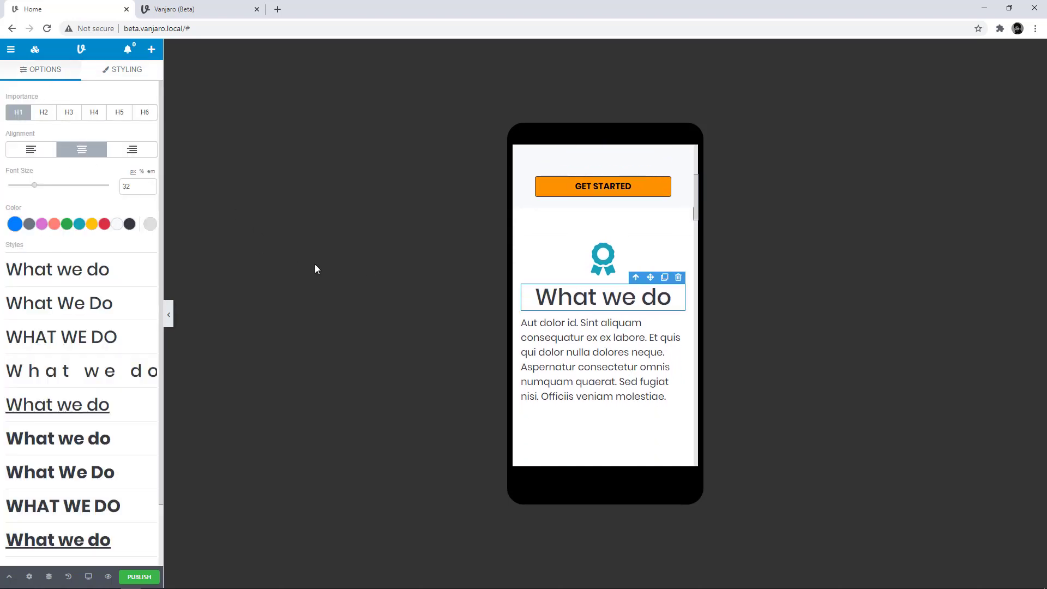
pyautogui.click(594, 352)
pyautogui.click(66, 115)
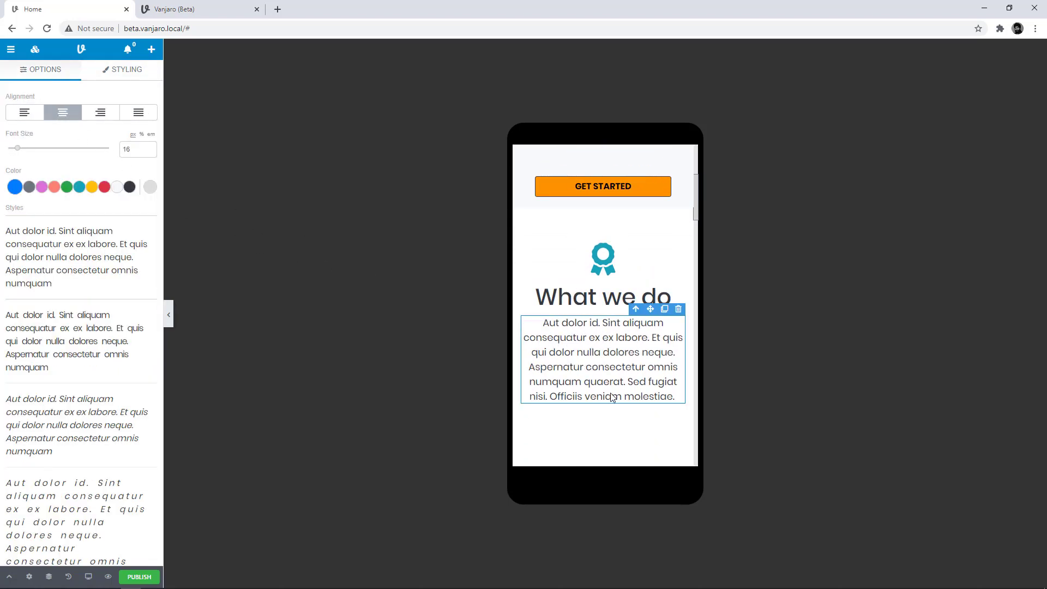
# Step: Compare the first What we do section's icon size and text alignment between the mobile and desktop previews
pyautogui.scroll(-1, 613, 397)
pyautogui.scroll(2, 613, 398)
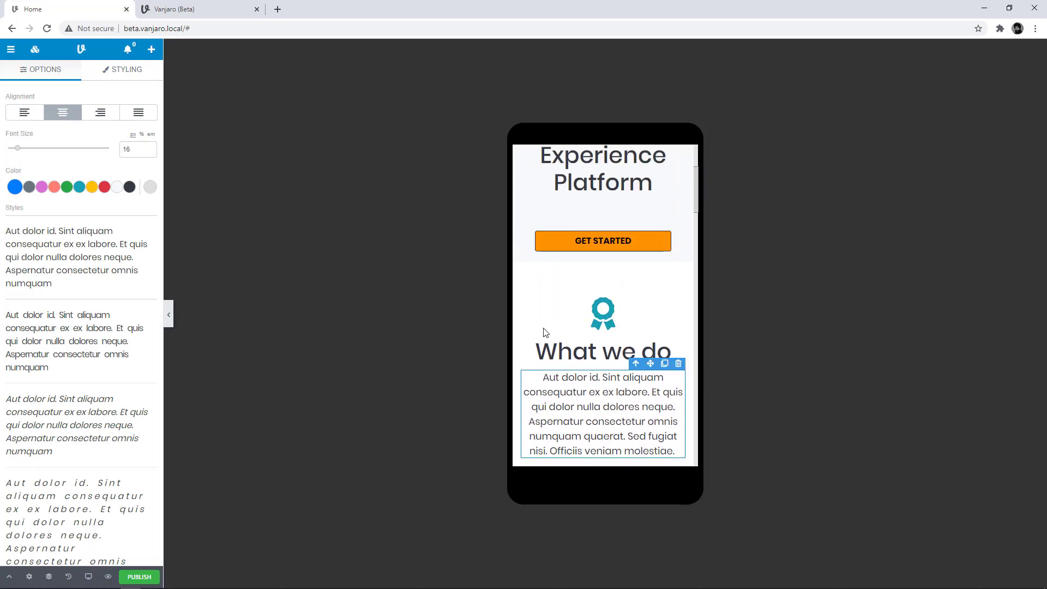
pyautogui.click(89, 576)
pyautogui.click(41, 504)
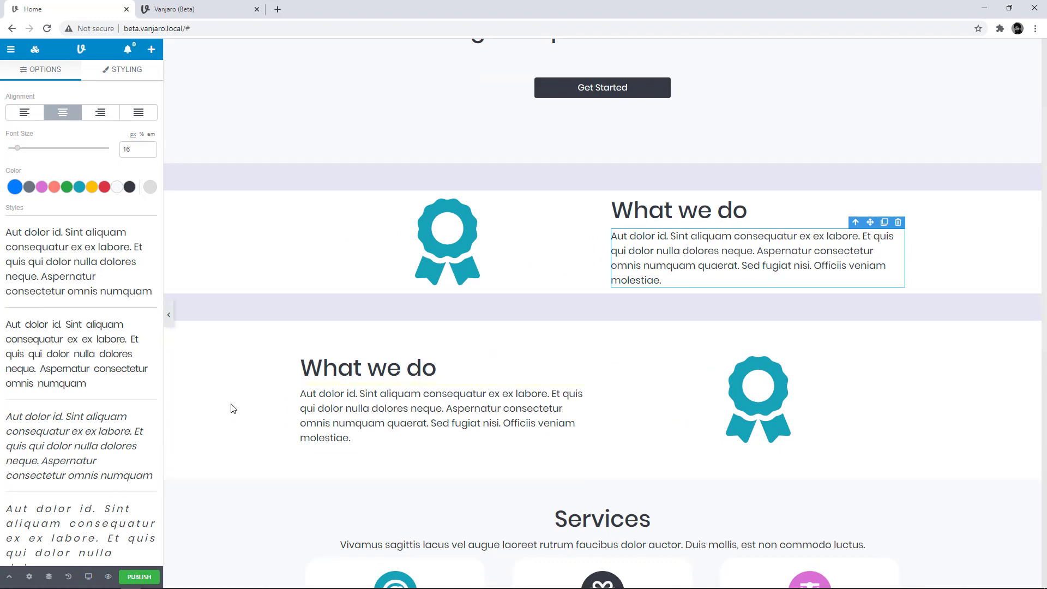
pyautogui.click(89, 576)
pyautogui.click(87, 527)
pyautogui.click(87, 552)
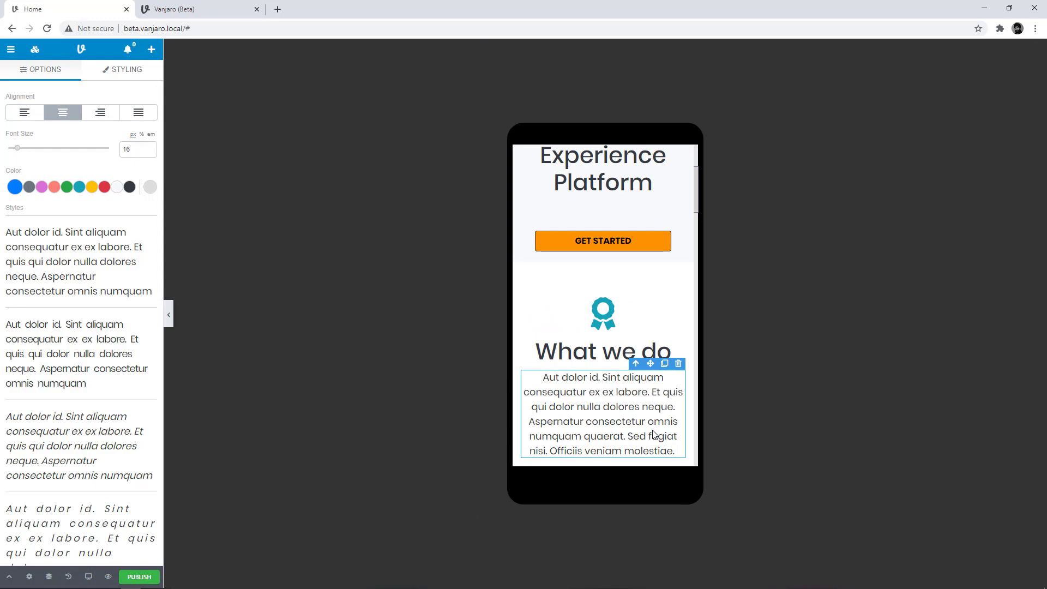
pyautogui.scroll(2, 654, 434)
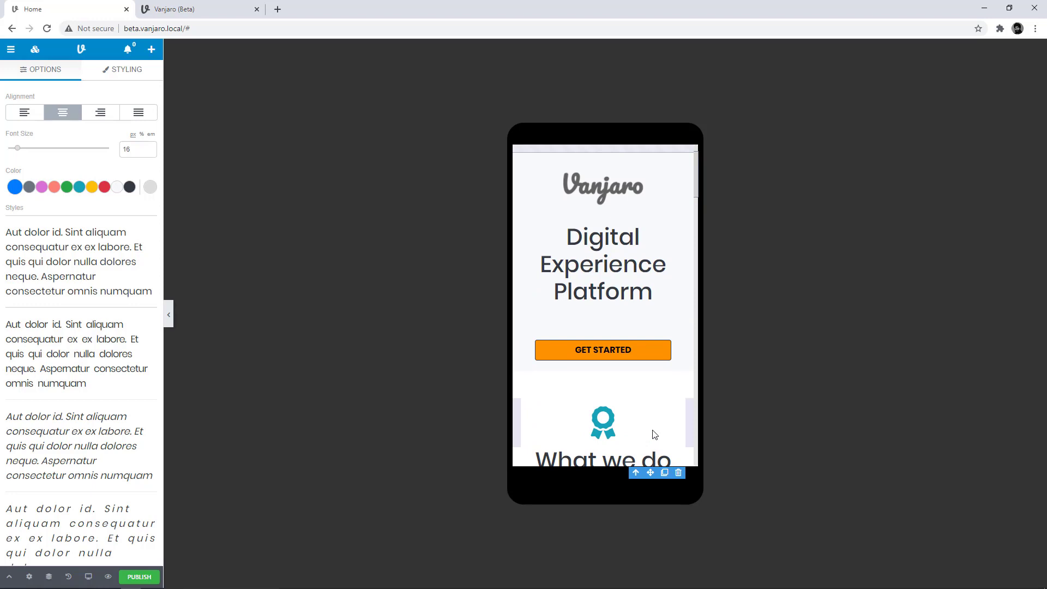
# Step: Return to the desktop preview and insert an empty Section between the hero area and the first What we do section
pyautogui.click(88, 577)
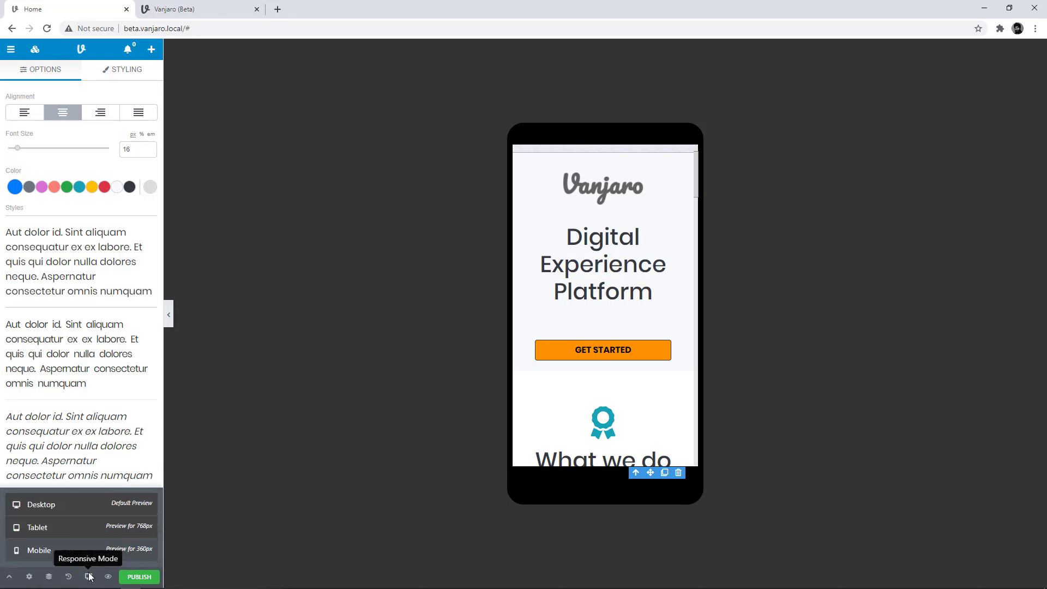
pyautogui.click(91, 506)
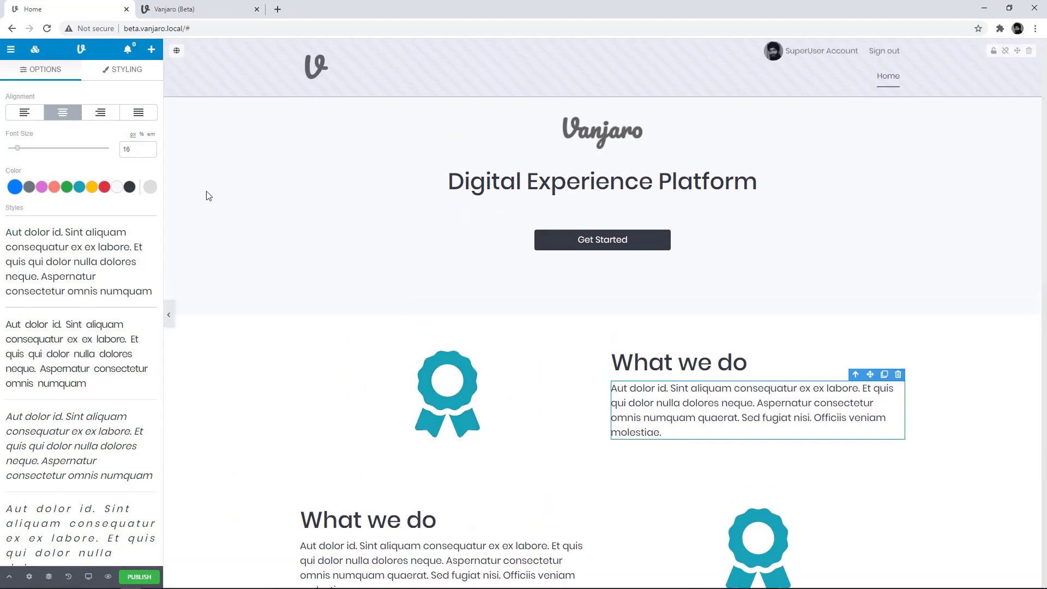
pyautogui.click(34, 50)
pyautogui.moveTo(49, 174); pyautogui.dragTo(240, 317)
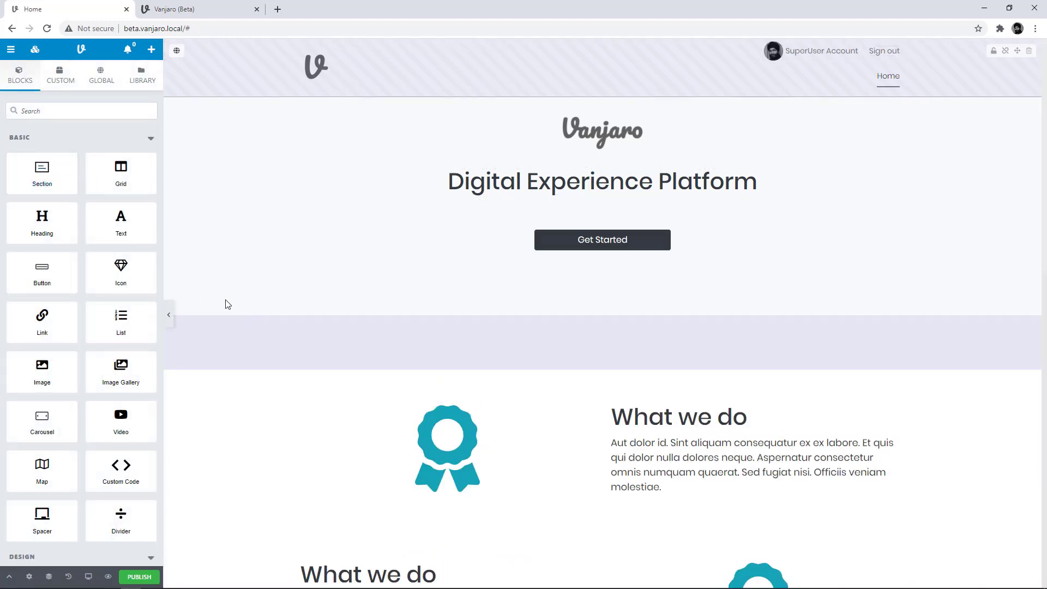
# Step: Add a single-column Grid to the empty section below the hero area
pyautogui.moveTo(121, 169); pyautogui.dragTo(305, 346)
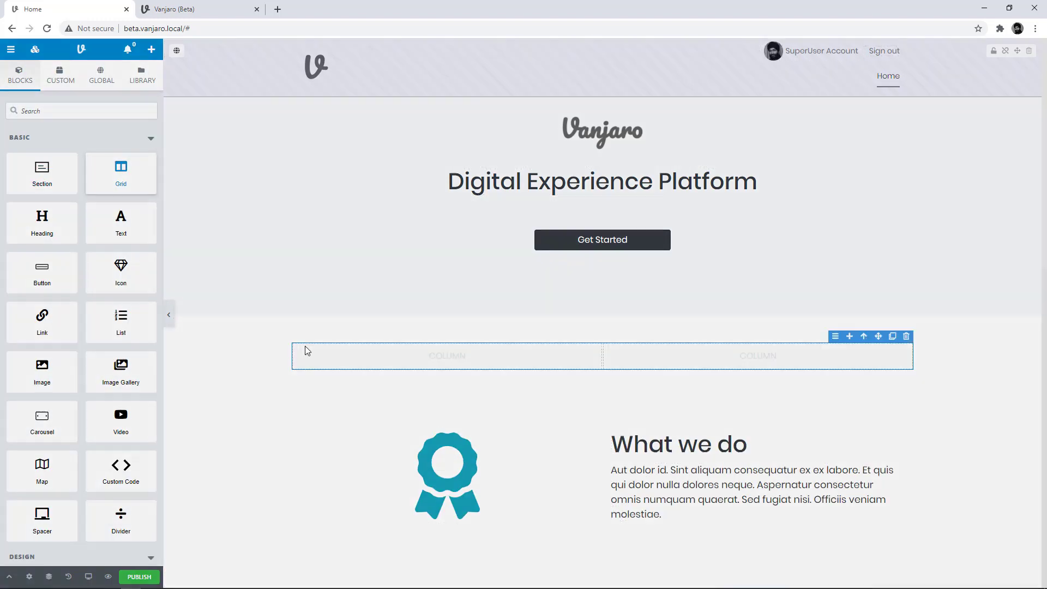
pyautogui.click(802, 157)
pyautogui.click(772, 174)
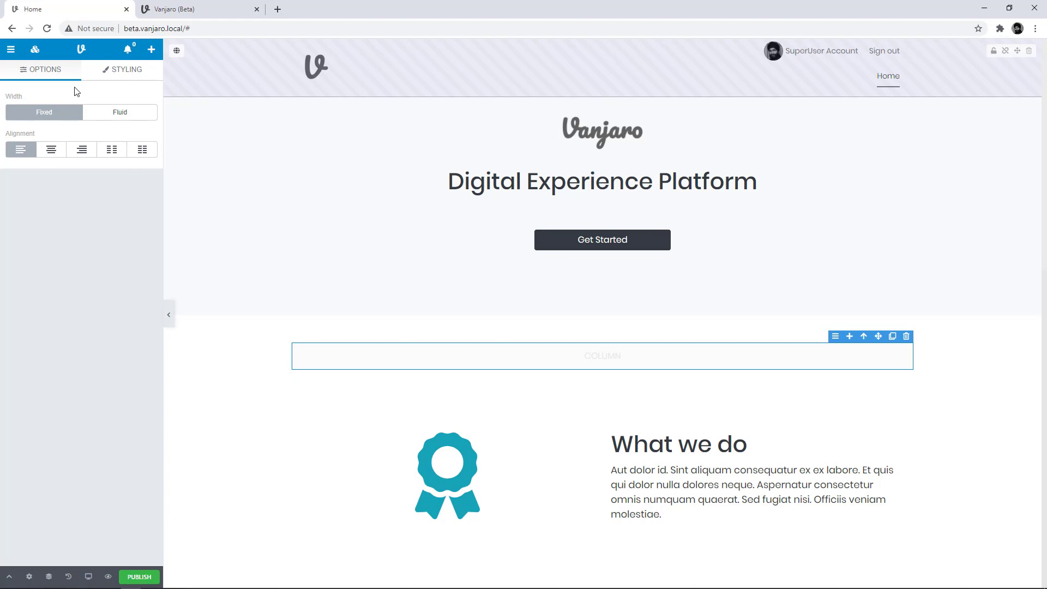
# Step: Add an Image block to the empty column below the hero area, using the wide Fall Festival Sale banner from the Images folder
pyautogui.click(35, 52)
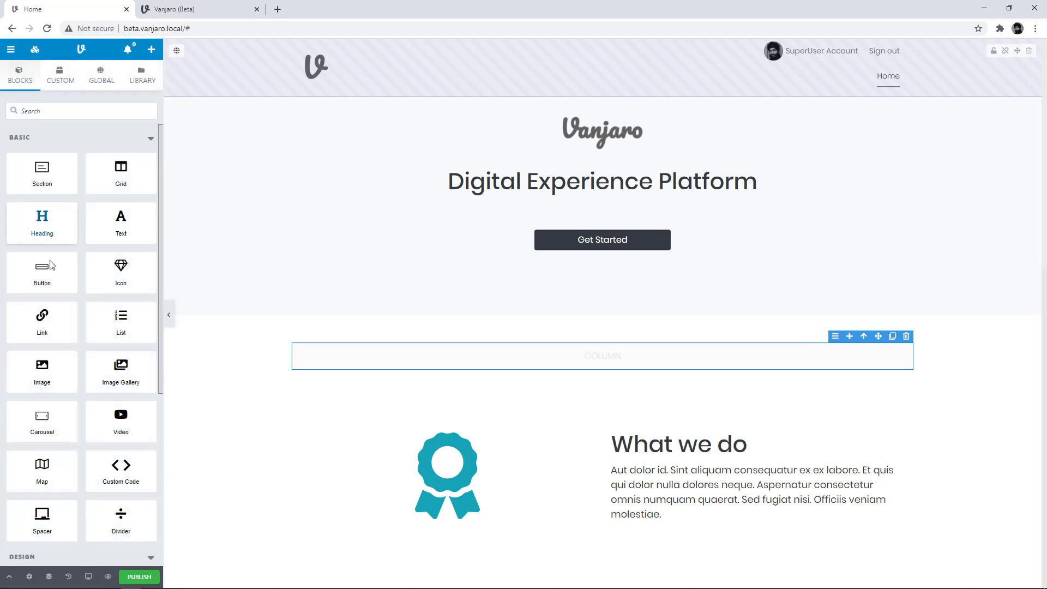
pyautogui.moveTo(42, 371); pyautogui.dragTo(356, 362)
pyautogui.click(602, 147)
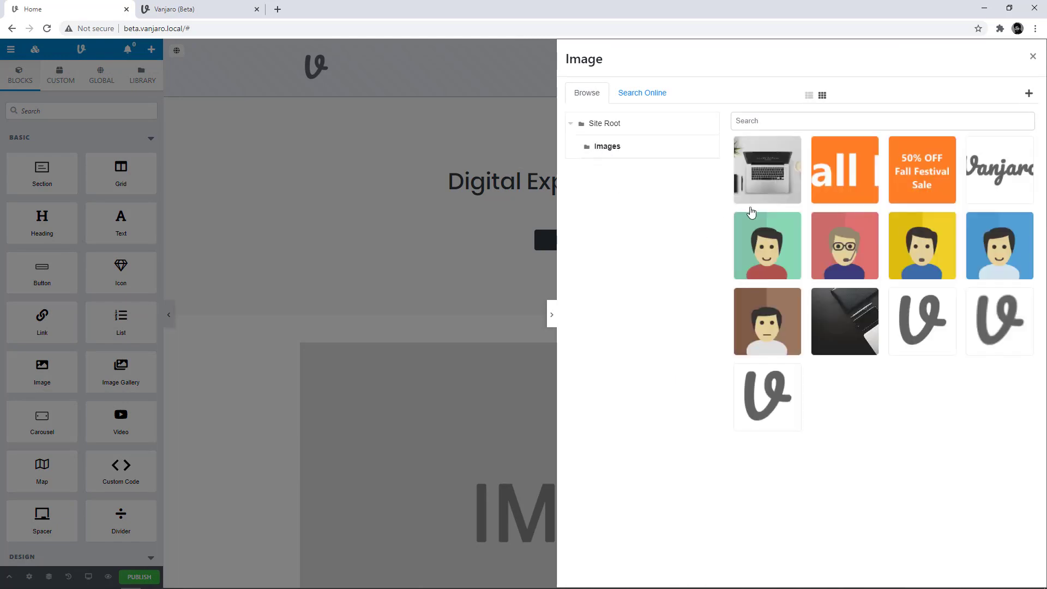
pyautogui.click(834, 183)
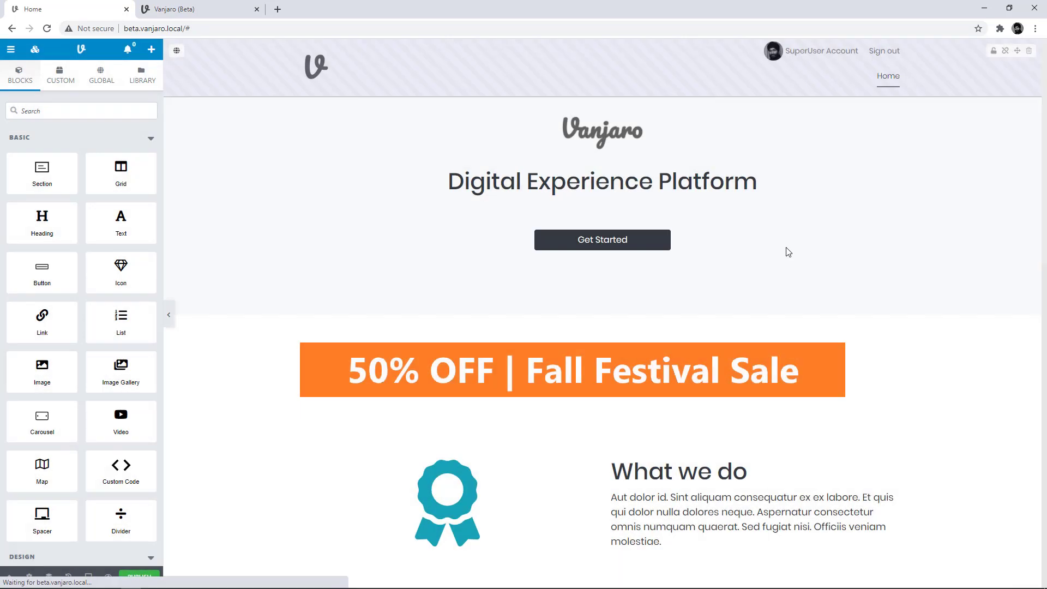
# Step: Set the banner section's gap to 0 and its background color to #ff7f27
pyautogui.click(206, 336)
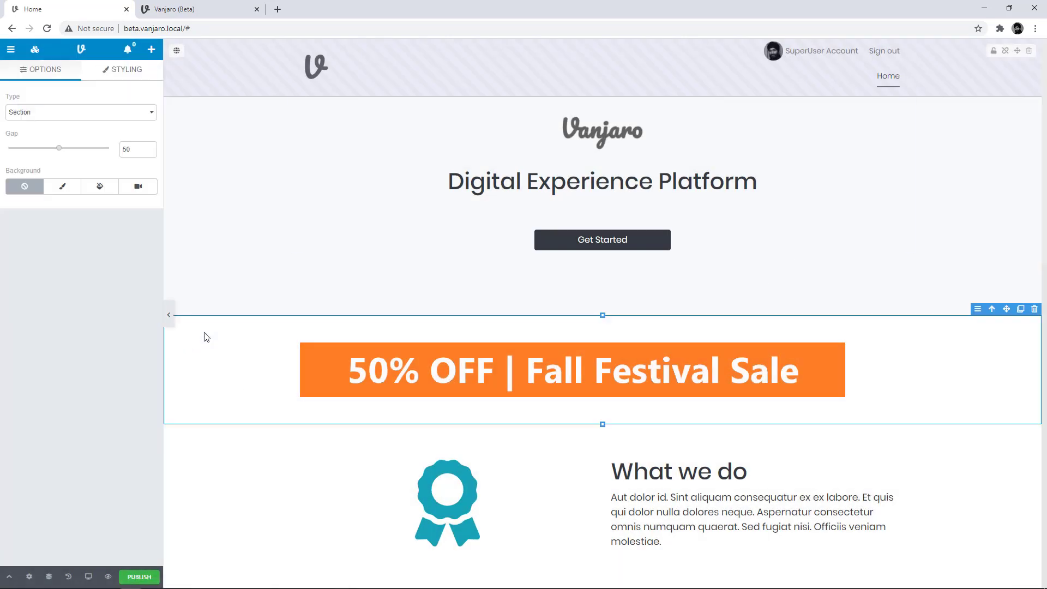
pyautogui.moveTo(58, 148); pyautogui.dragTo(11, 158)
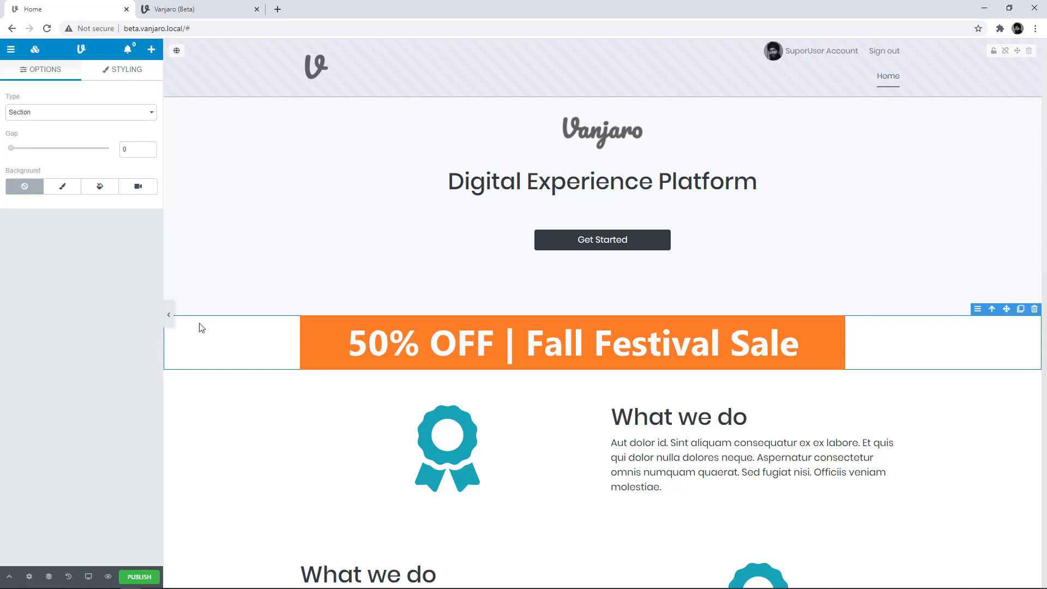
pyautogui.click(70, 189)
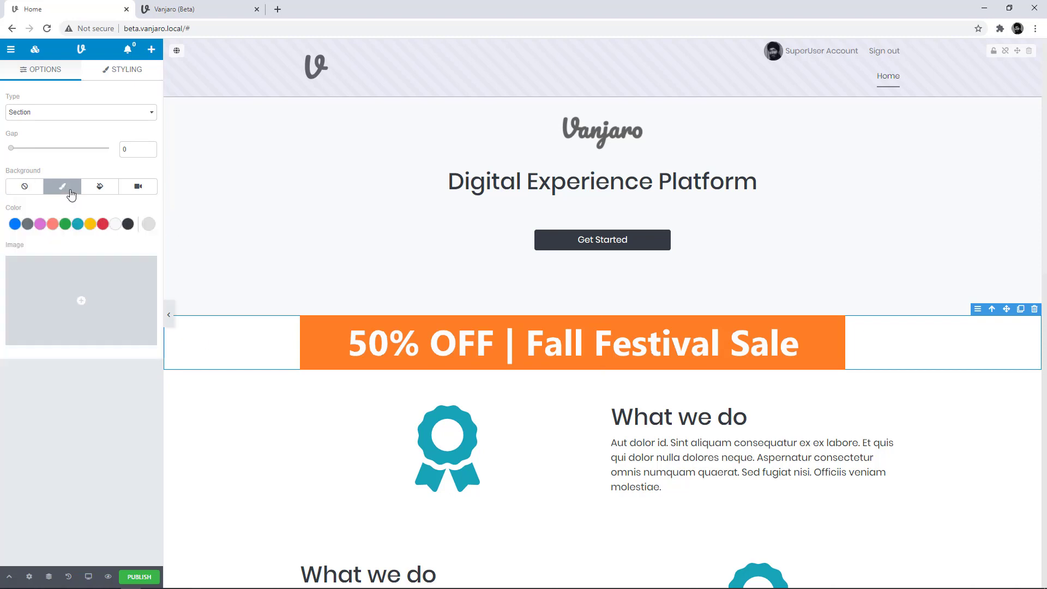
pyautogui.click(148, 224)
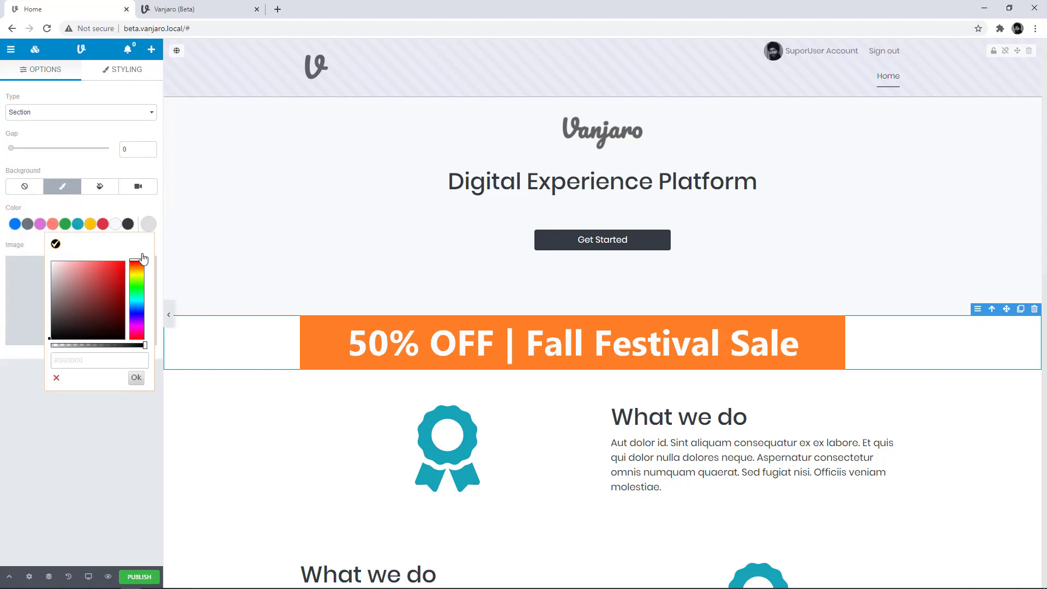
pyautogui.tripleClick(99, 358)
pyautogui.write('#ff7f27')
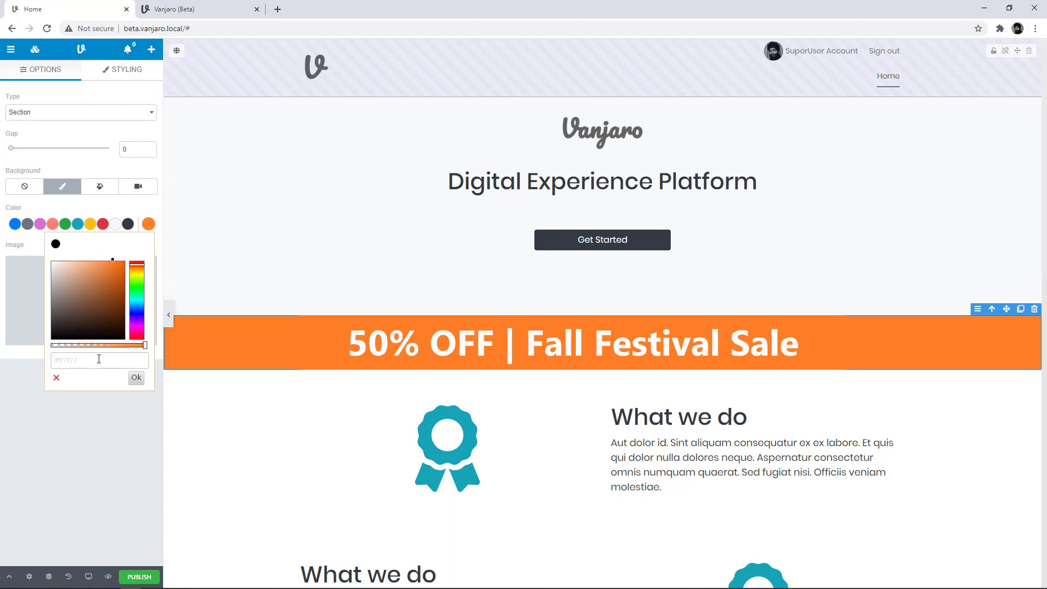
pyautogui.click(136, 377)
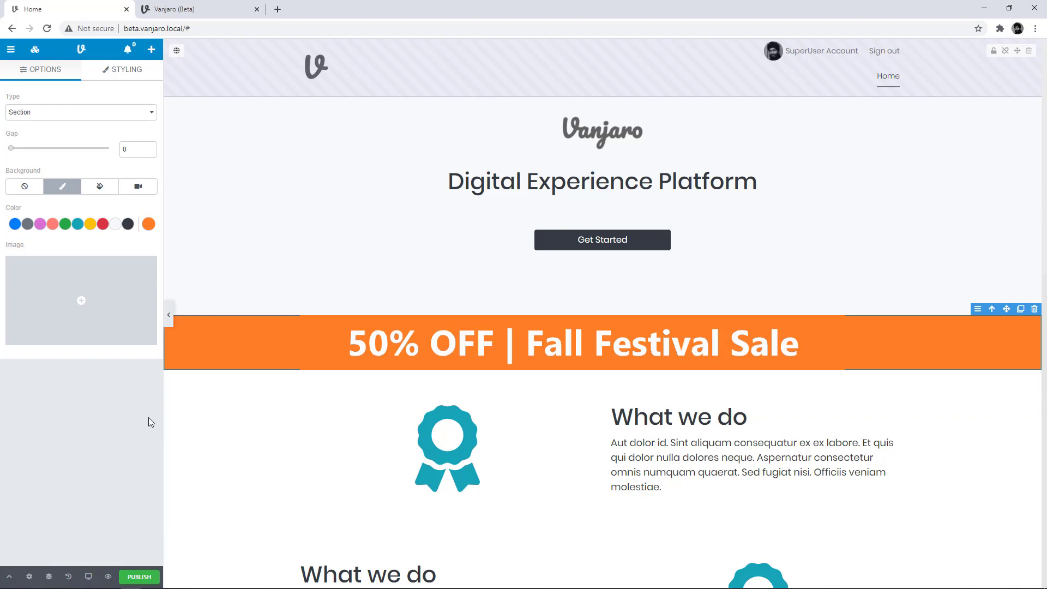
# Step: Check the sale banner's appearance in the tablet and mobile previews, and return to the desktop preview
pyautogui.click(88, 576)
pyautogui.click(88, 537)
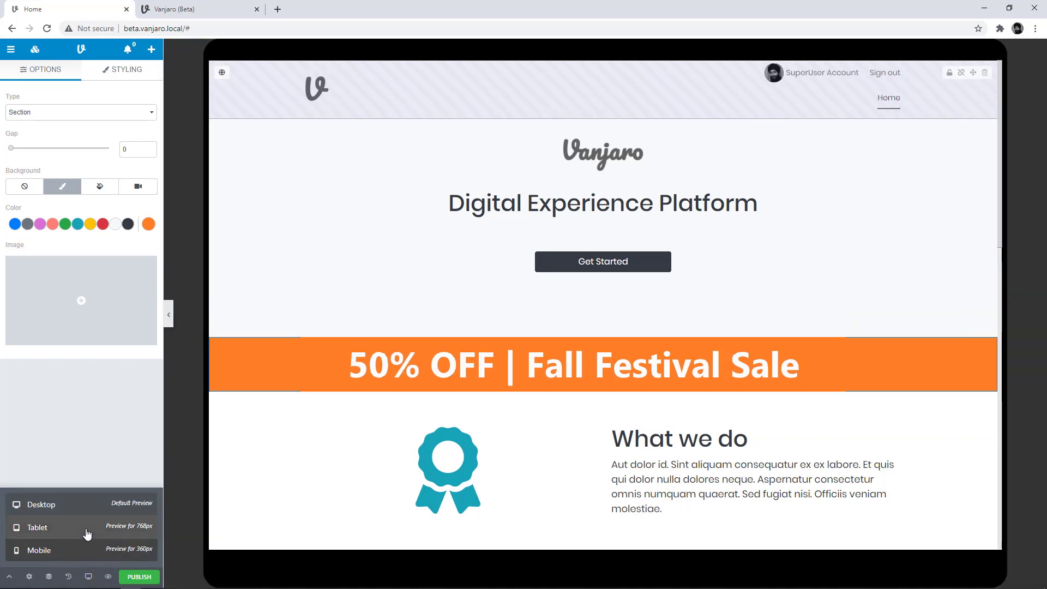
pyautogui.click(87, 576)
pyautogui.click(86, 555)
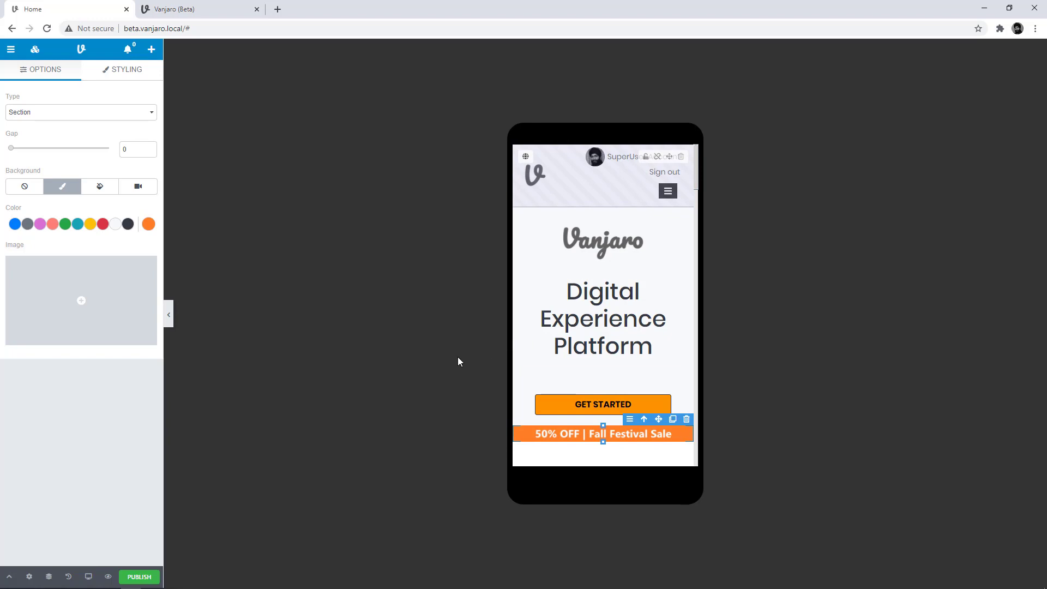
pyautogui.click(88, 576)
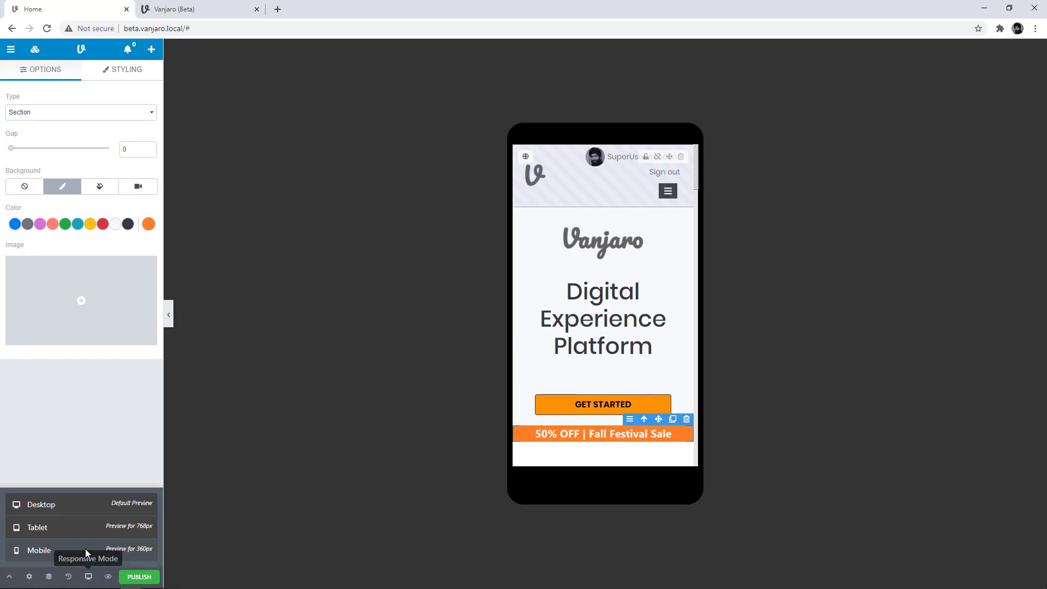
pyautogui.click(83, 502)
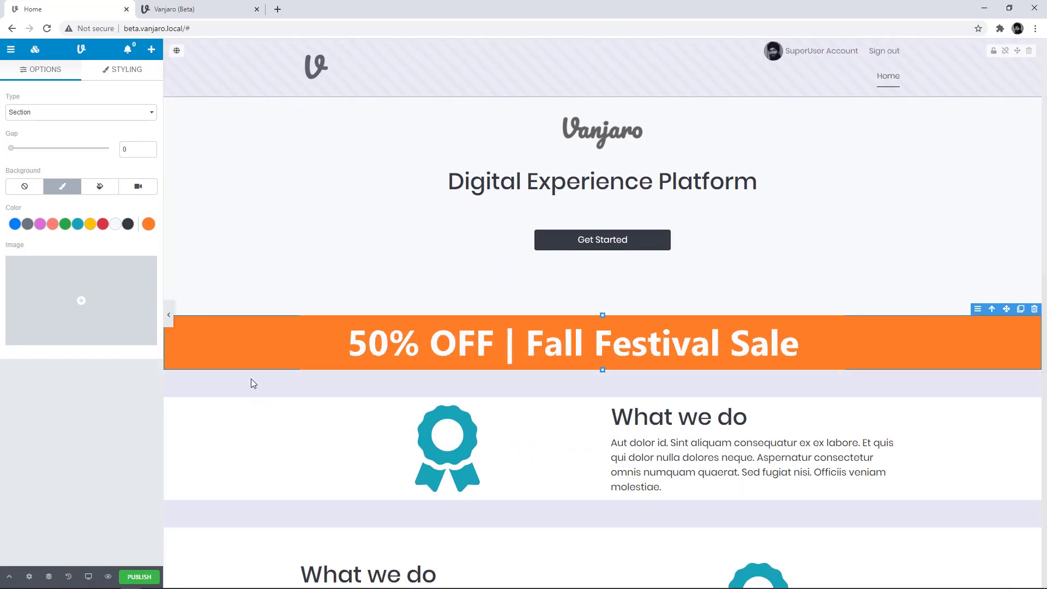
pyautogui.click(252, 382)
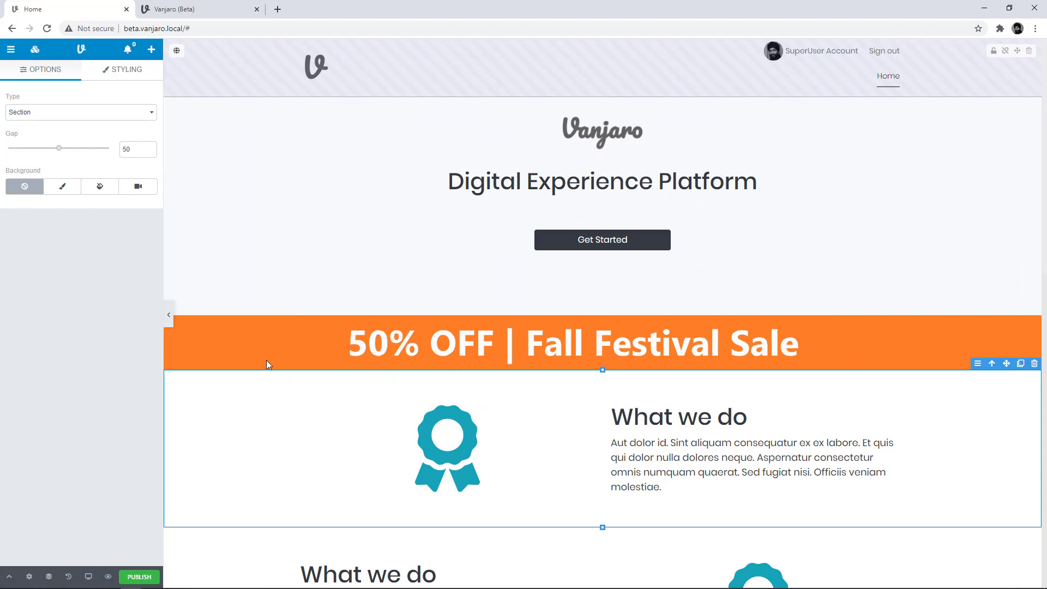
# Step: Add a second Image block below the wide banner, using the square 50% OFF Fall Festival Sale picture from the Images folder
pyautogui.click(35, 49)
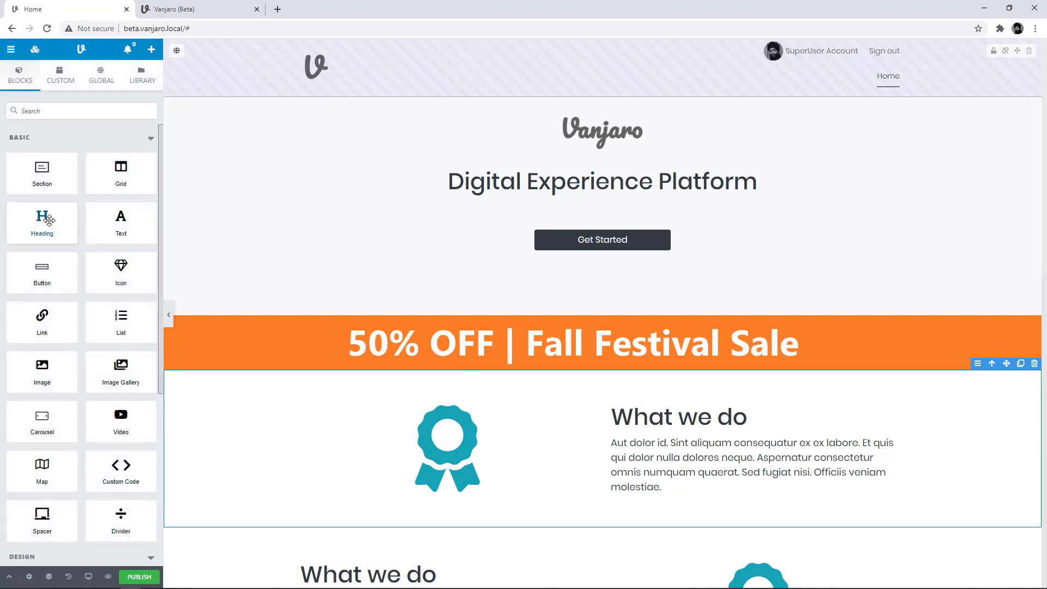
pyautogui.moveTo(42, 366); pyautogui.dragTo(880, 357)
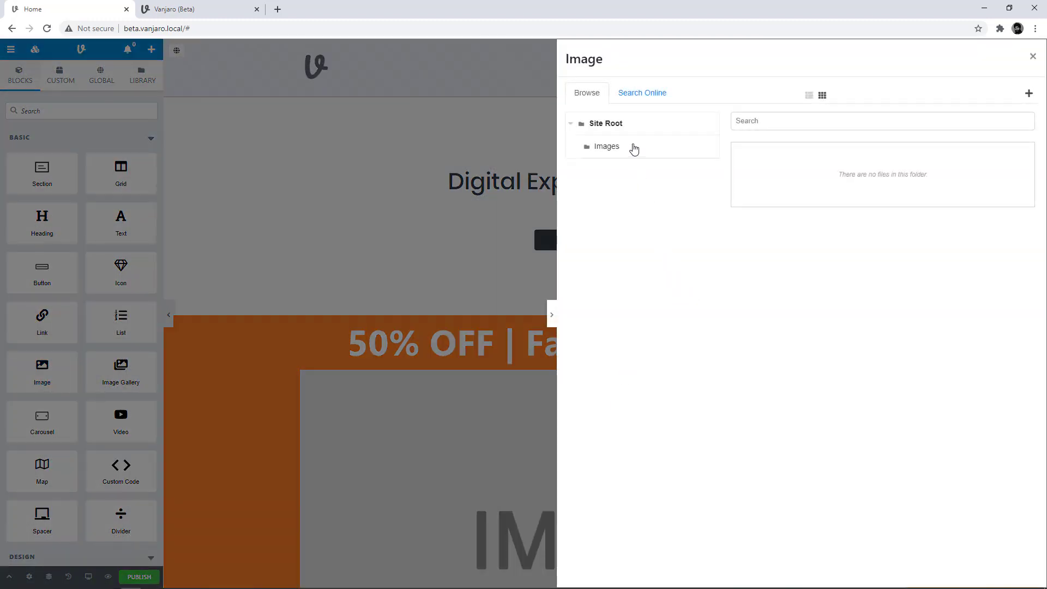
pyautogui.click(630, 146)
pyautogui.click(916, 172)
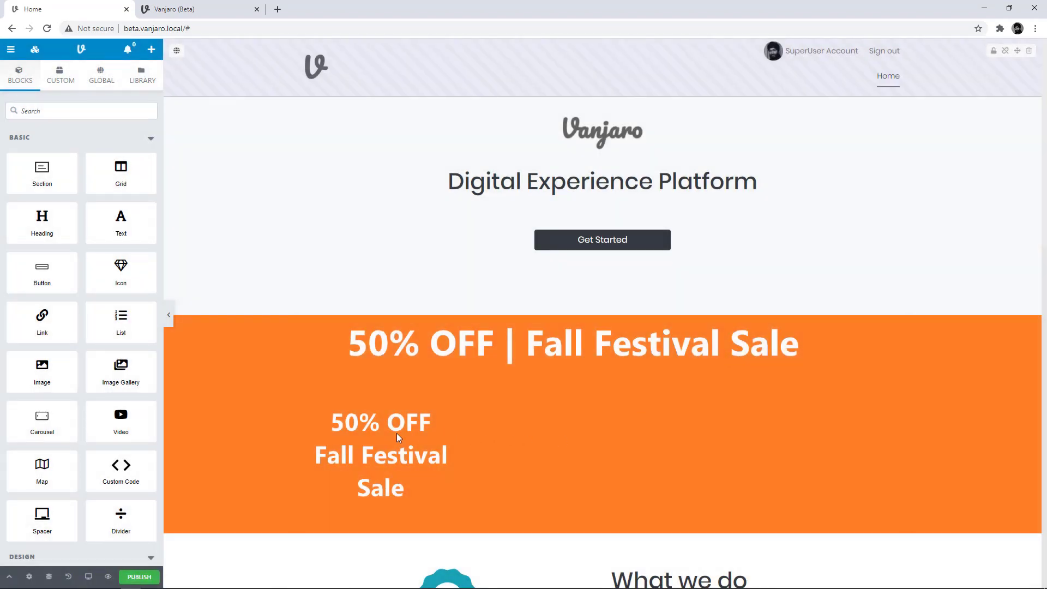
# Step: Center the contents of the column holding both sale images horizontally
pyautogui.click(397, 433)
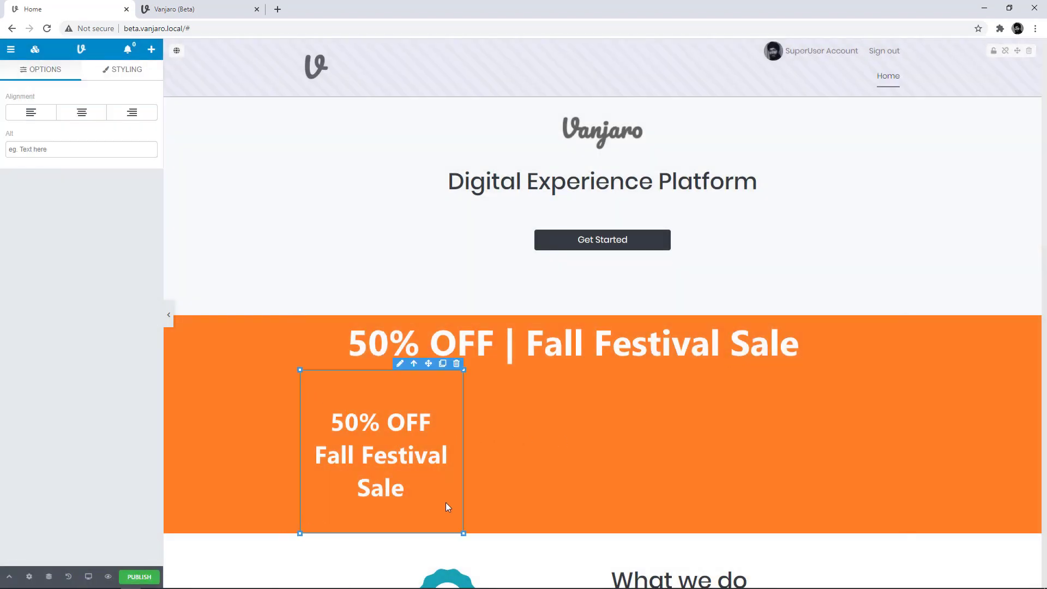
pyautogui.click(588, 427)
pyautogui.click(81, 112)
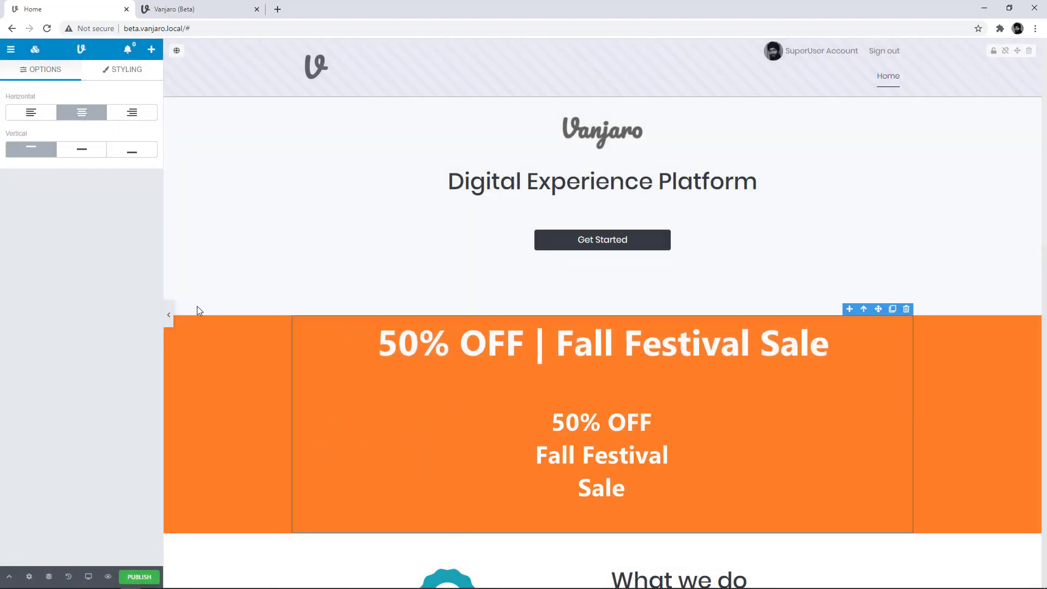
# Step: Set the square sale image to be hidden in desktop and tablet
pyautogui.click(587, 424)
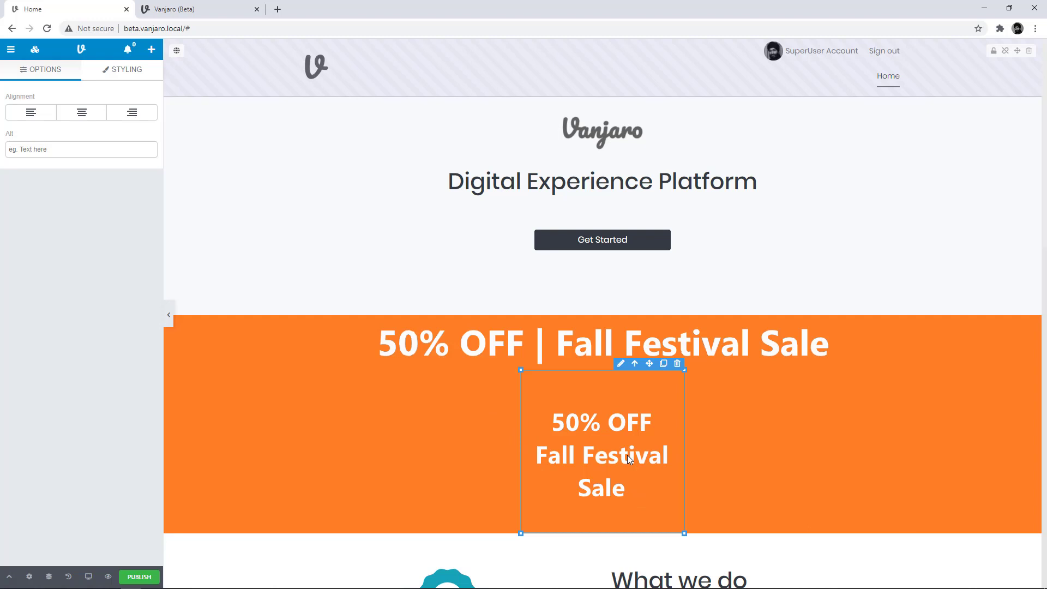
pyautogui.click(132, 75)
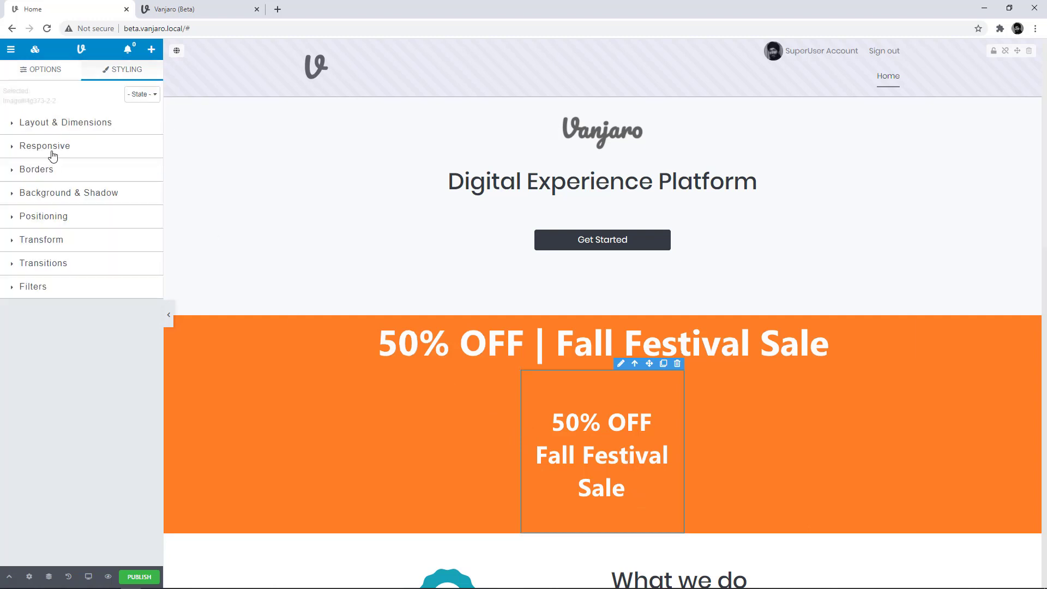
pyautogui.click(52, 150)
pyautogui.click(44, 252)
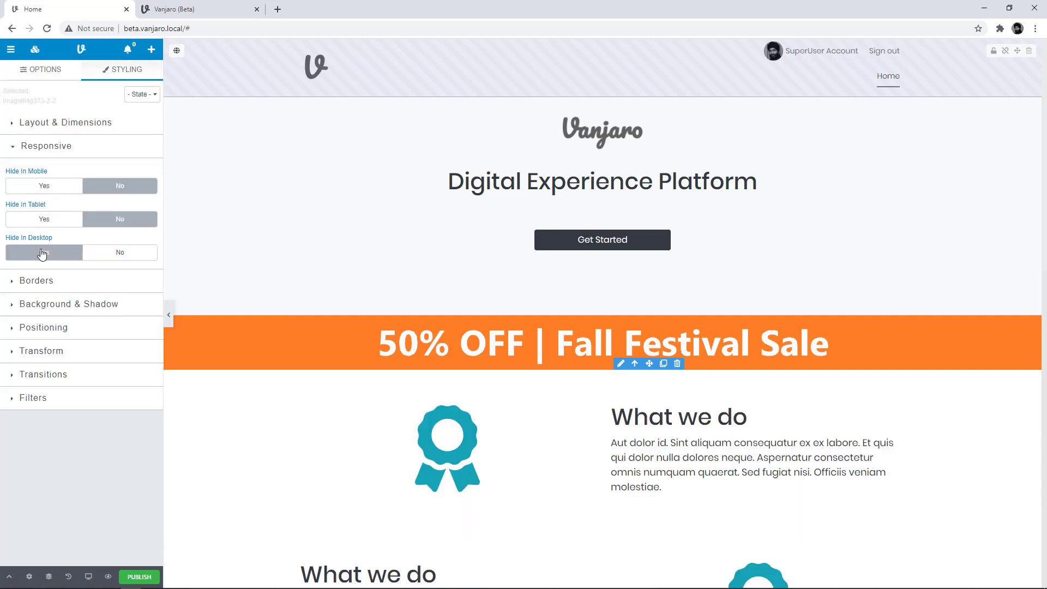
pyautogui.click(43, 221)
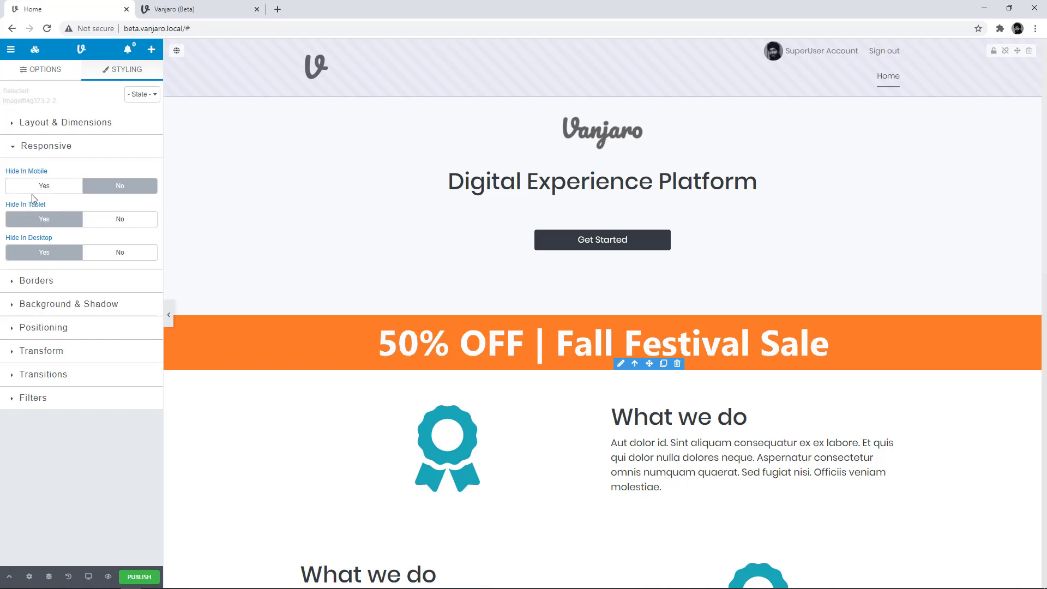
# Step: Check the tablet preview, switch to the mobile preview and set the wide sale banner to be hidden in mobile
pyautogui.click(88, 576)
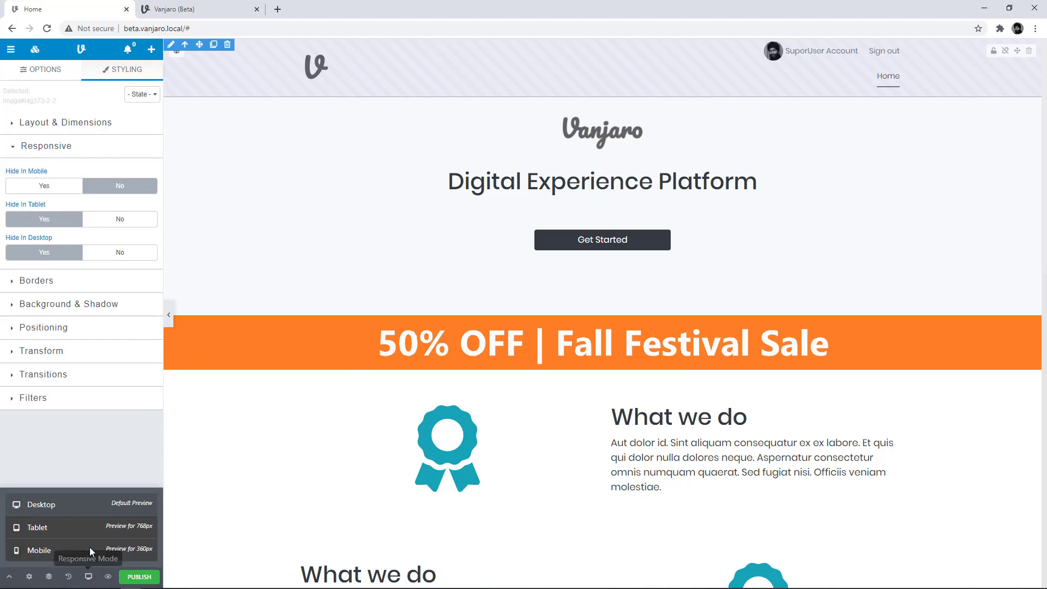
pyautogui.click(87, 528)
pyautogui.click(89, 576)
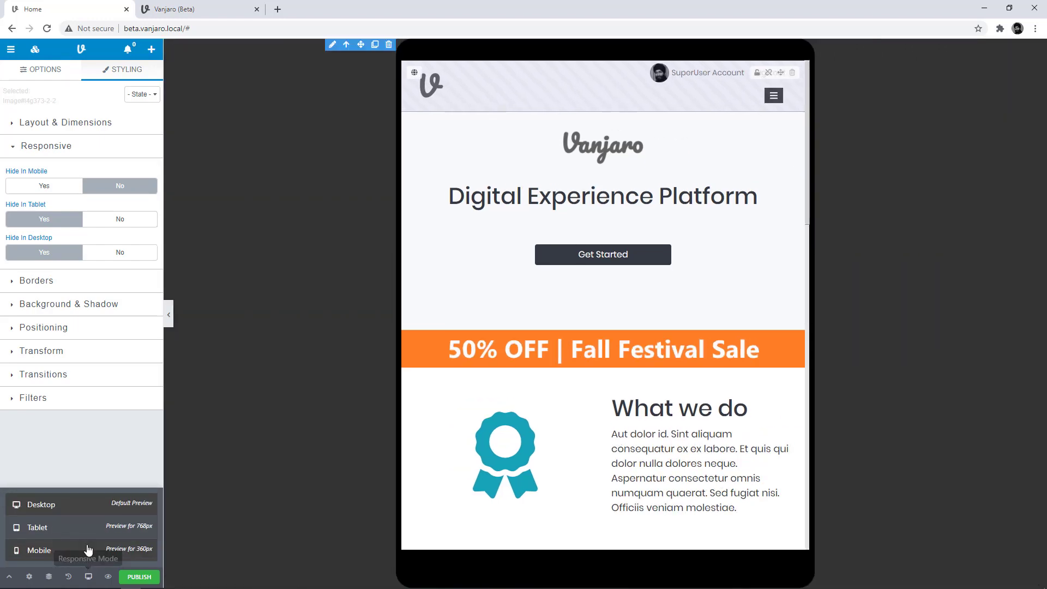
pyautogui.click(89, 549)
pyautogui.scroll(-3, 598, 300)
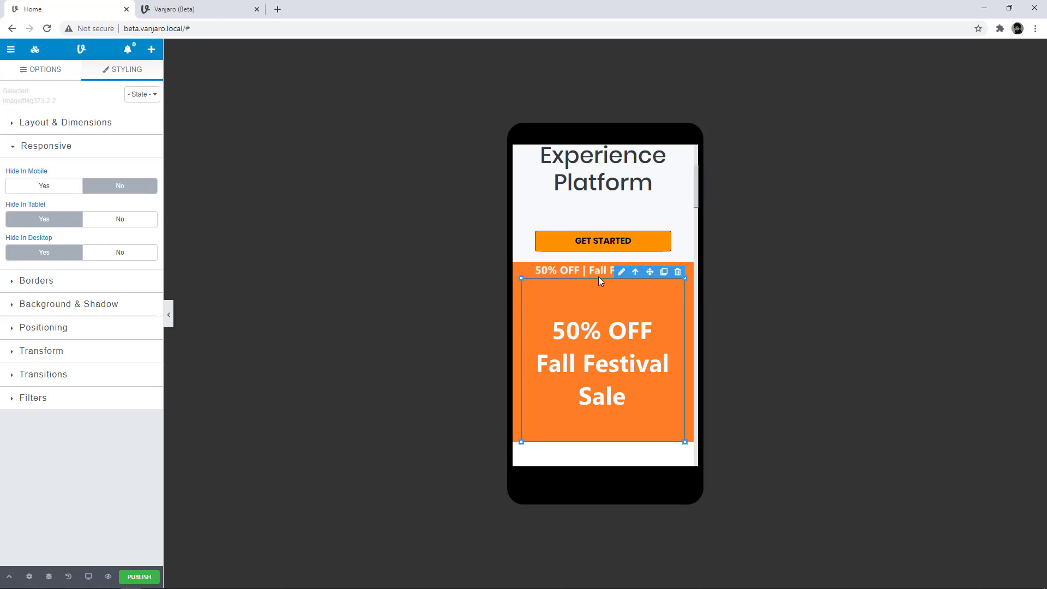
pyautogui.click(600, 273)
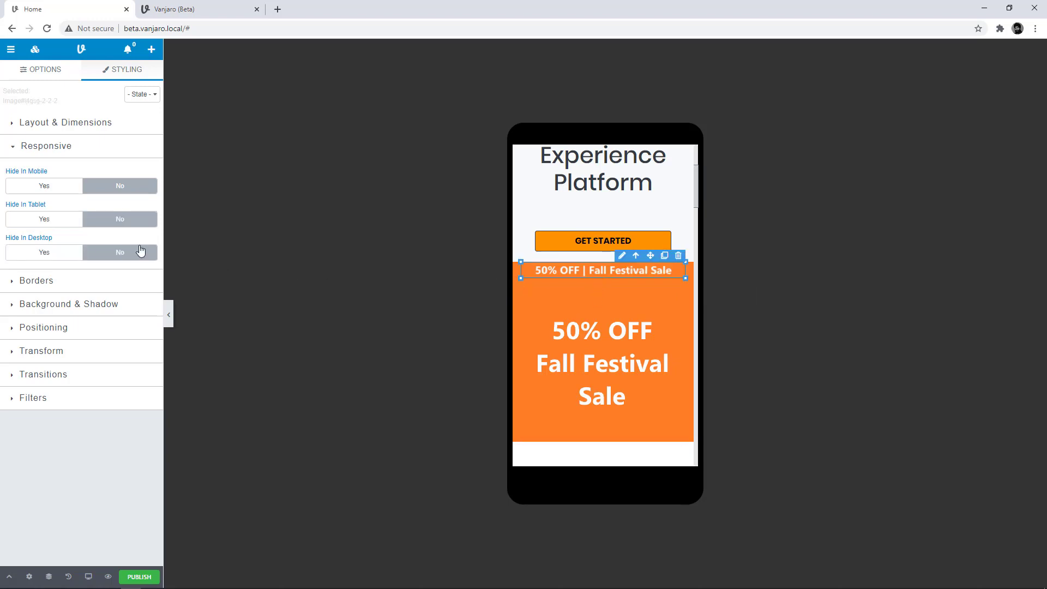
pyautogui.click(45, 186)
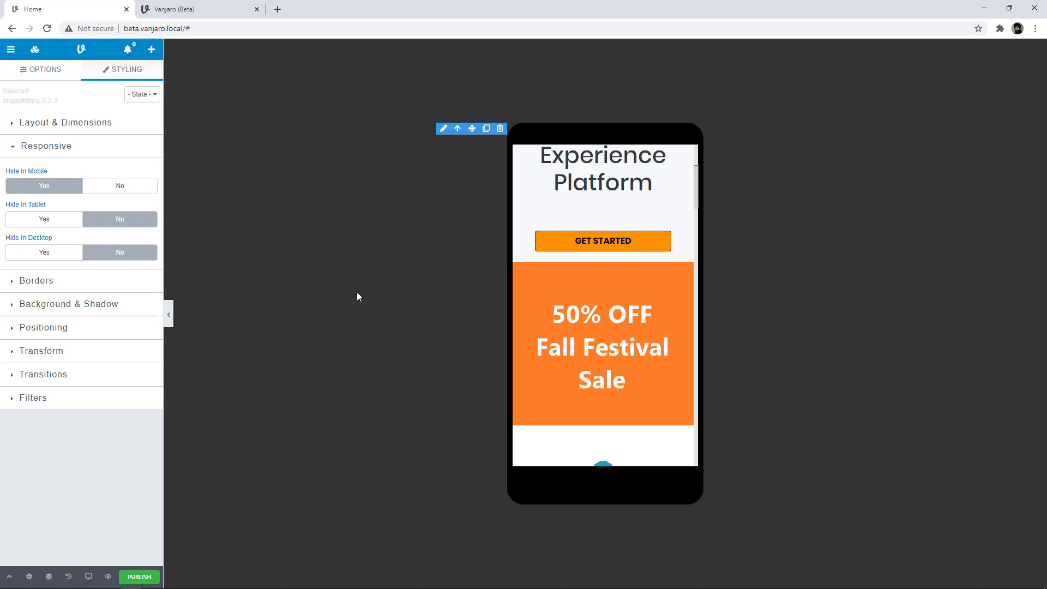
# Step: Compare which sale image shows in the desktop, tablet and mobile previews, and return to the desktop preview
pyautogui.click(89, 577)
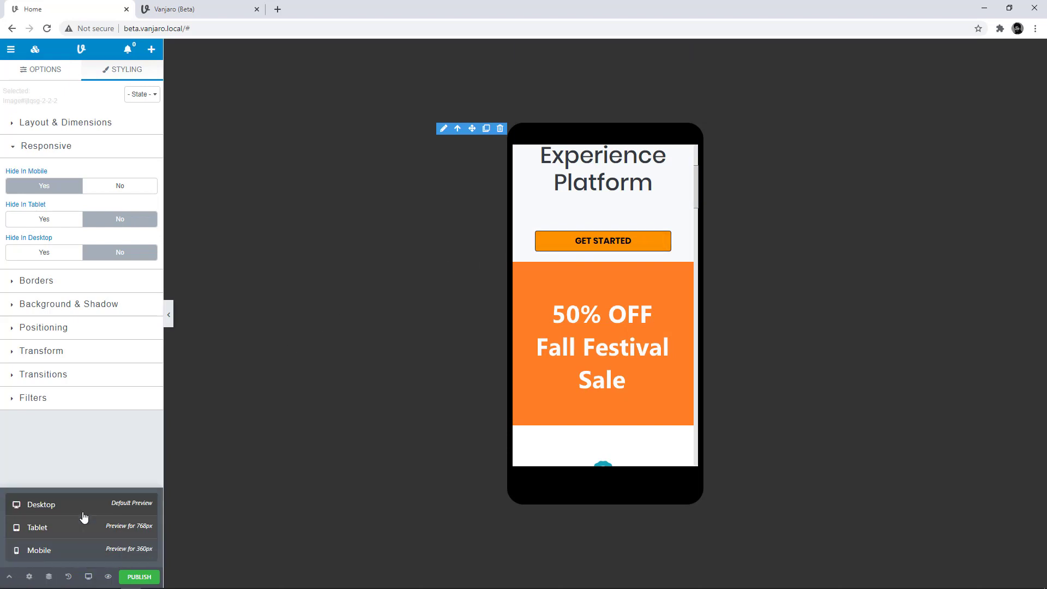
pyautogui.click(82, 506)
pyautogui.click(87, 577)
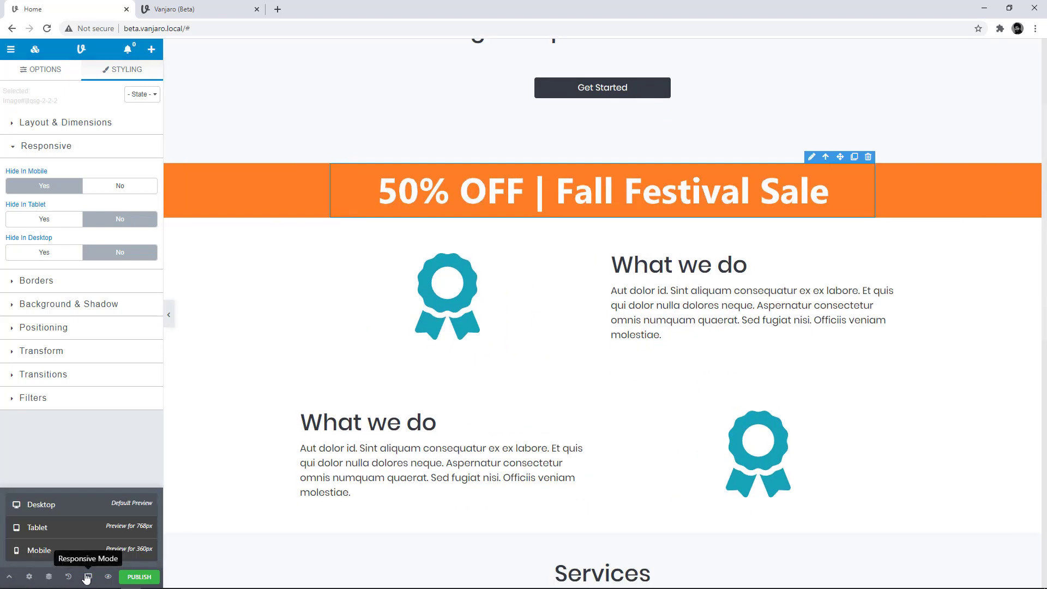
pyautogui.click(82, 527)
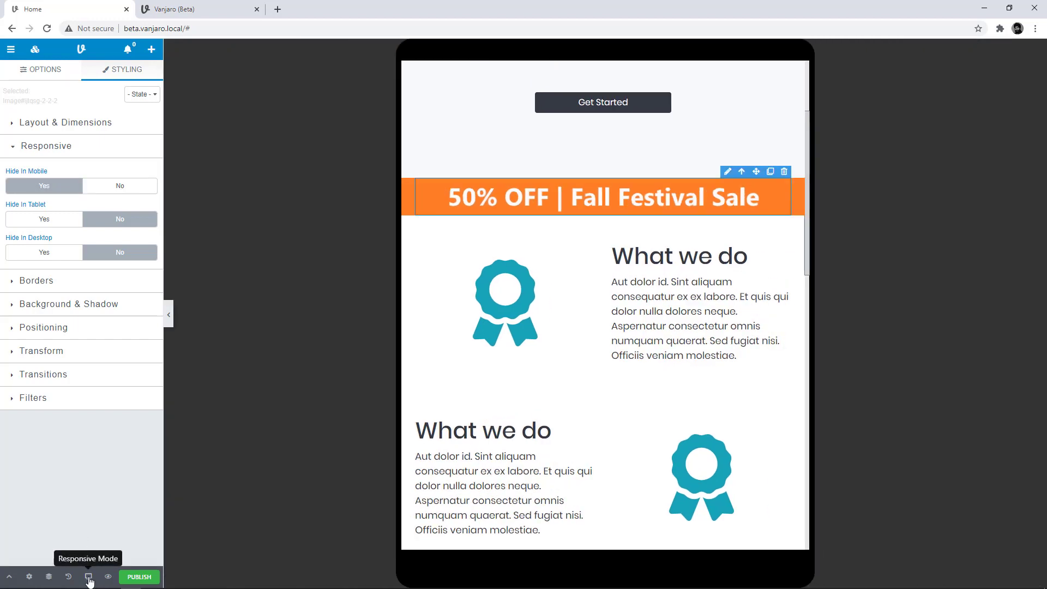
pyautogui.click(87, 576)
pyautogui.click(90, 552)
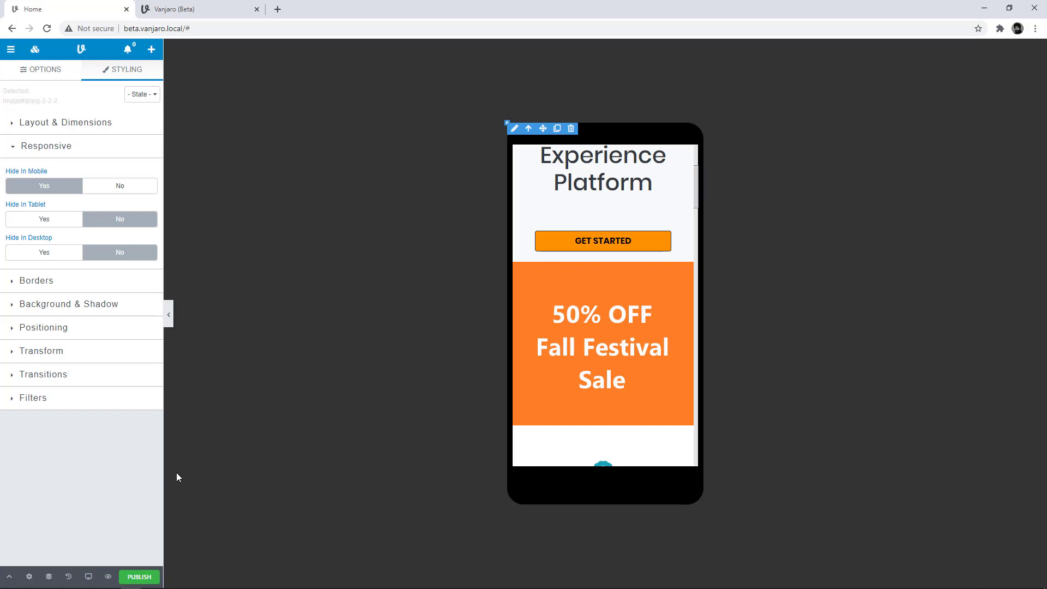
pyautogui.click(87, 578)
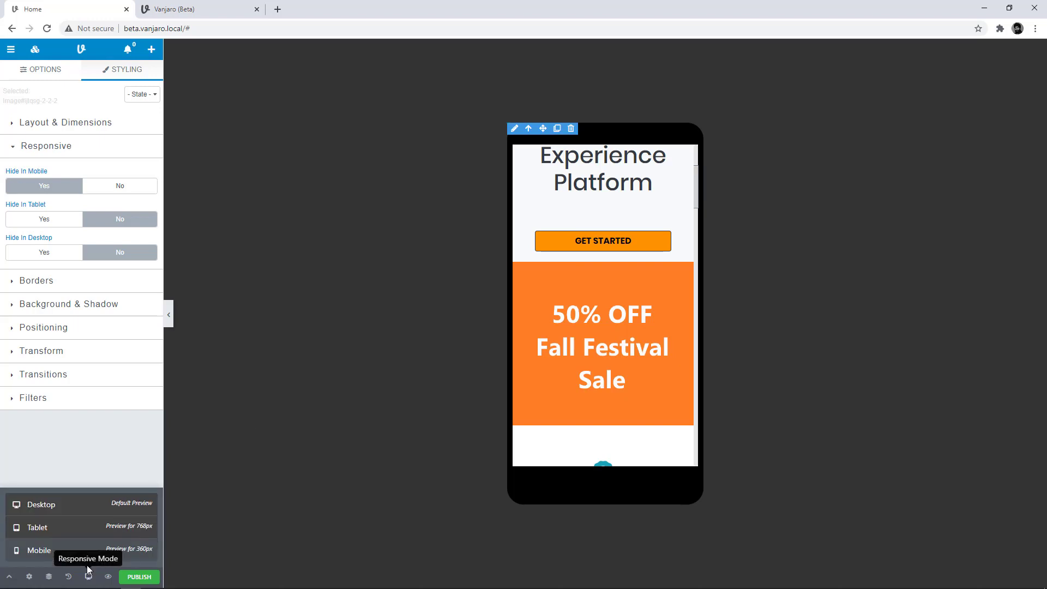
pyautogui.click(83, 503)
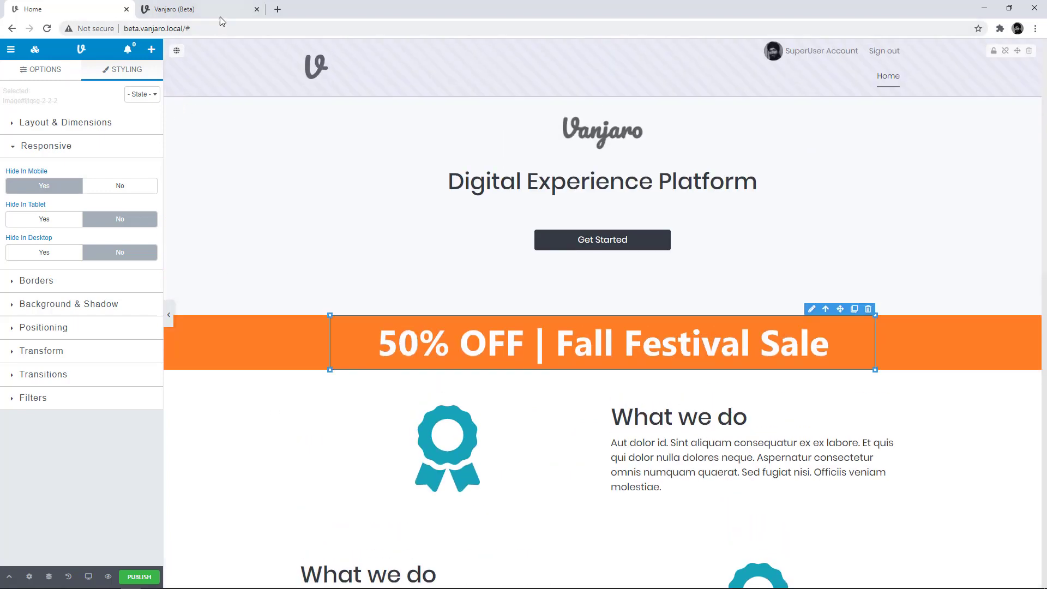
# Step: Switch to the Vanjaro (Beta) website at vanjaro.com
pyautogui.click(220, 16)
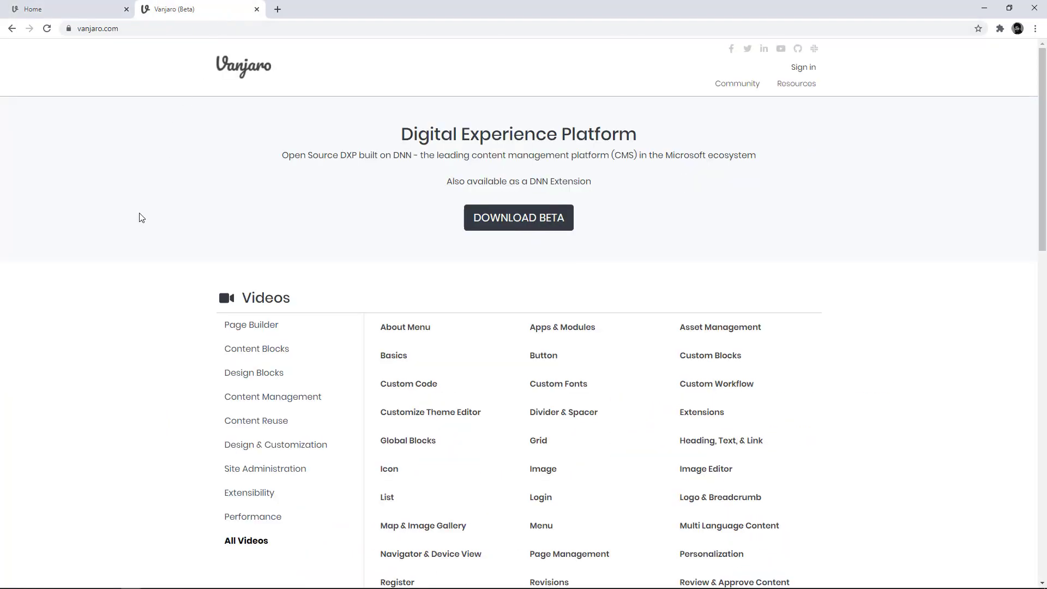